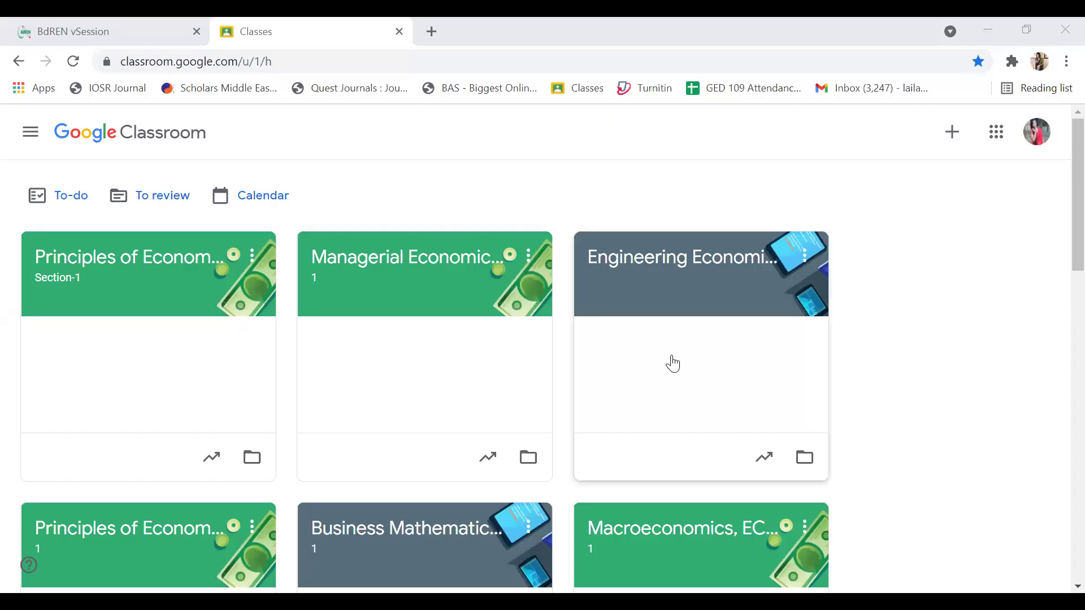
Open the Section-1 Principles of Economics class and look through its classwork topics.
left_click(134, 258)
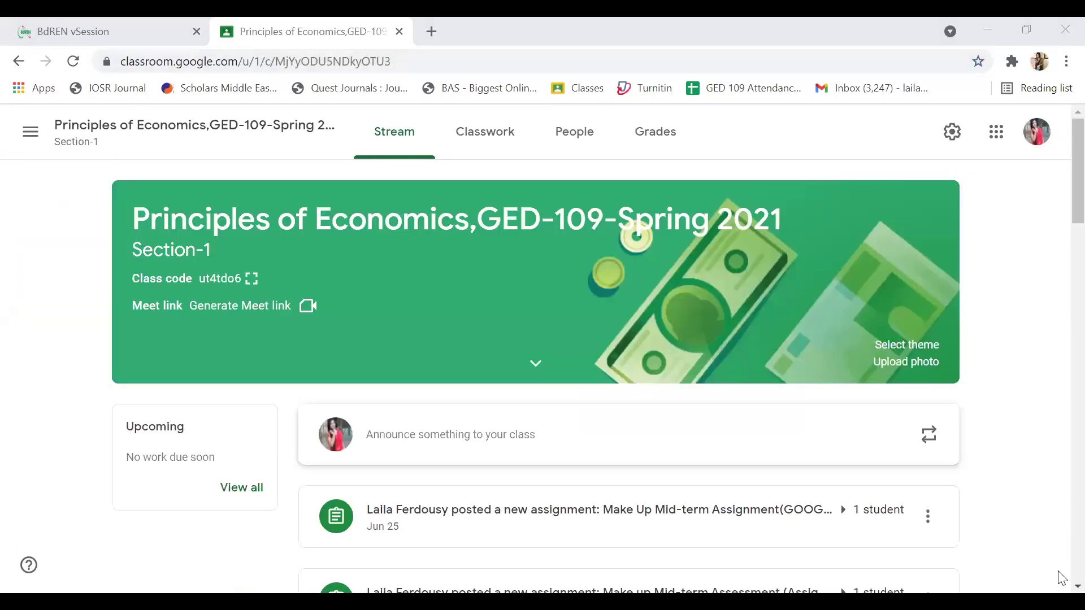
left_click(1078, 587)
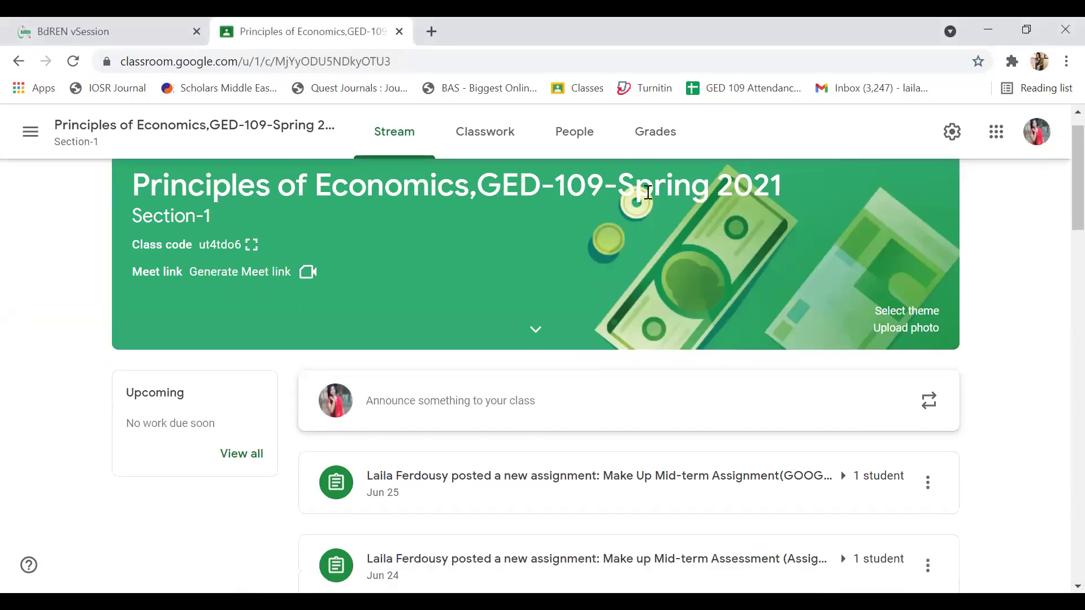
left_click(491, 145)
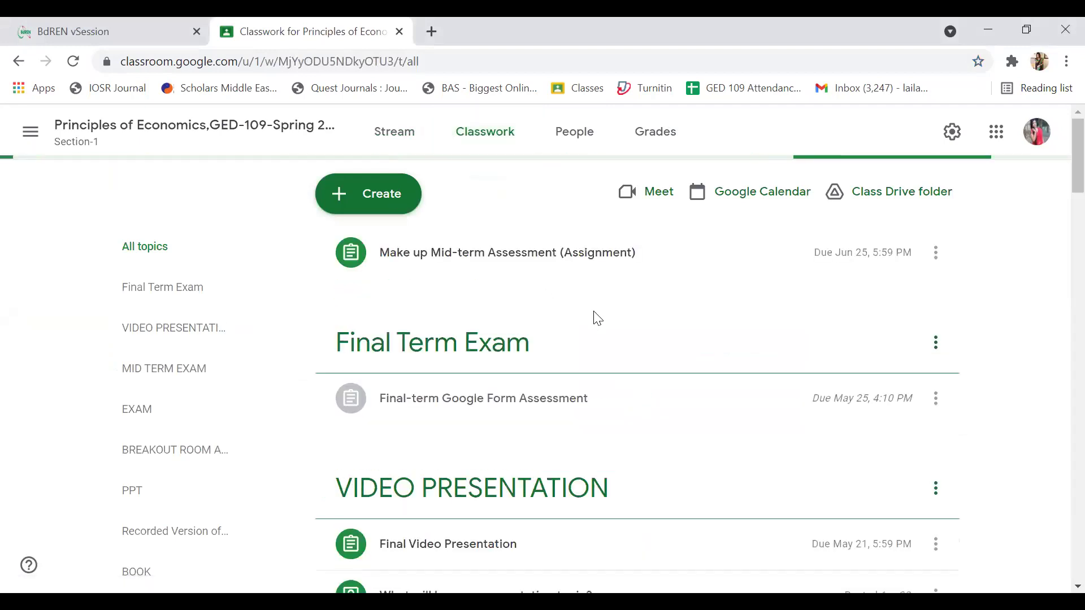
scroll(1062, 478, "down", 8)
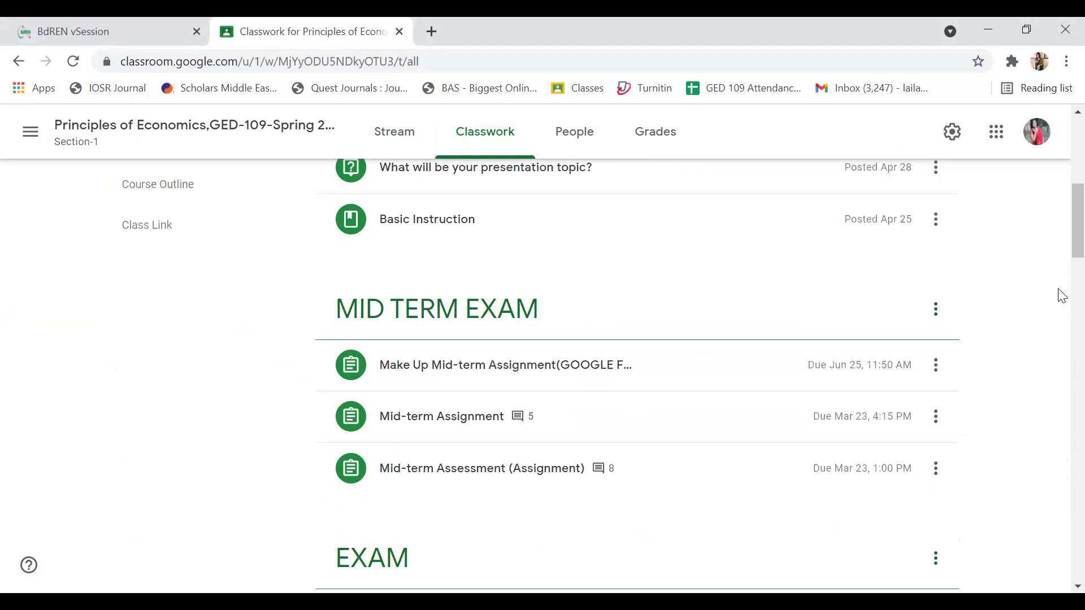
scroll(1060, 163, "up", 10)
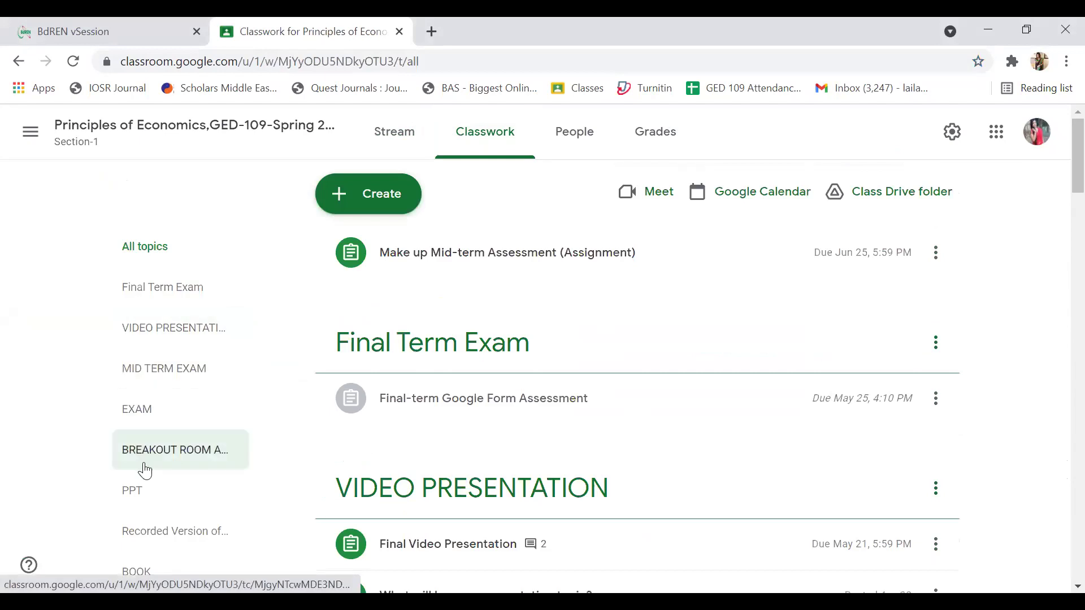
Show only the EXAM topic's classwork and go to the CLASS TEST -1 assignment.
left_click(165, 417)
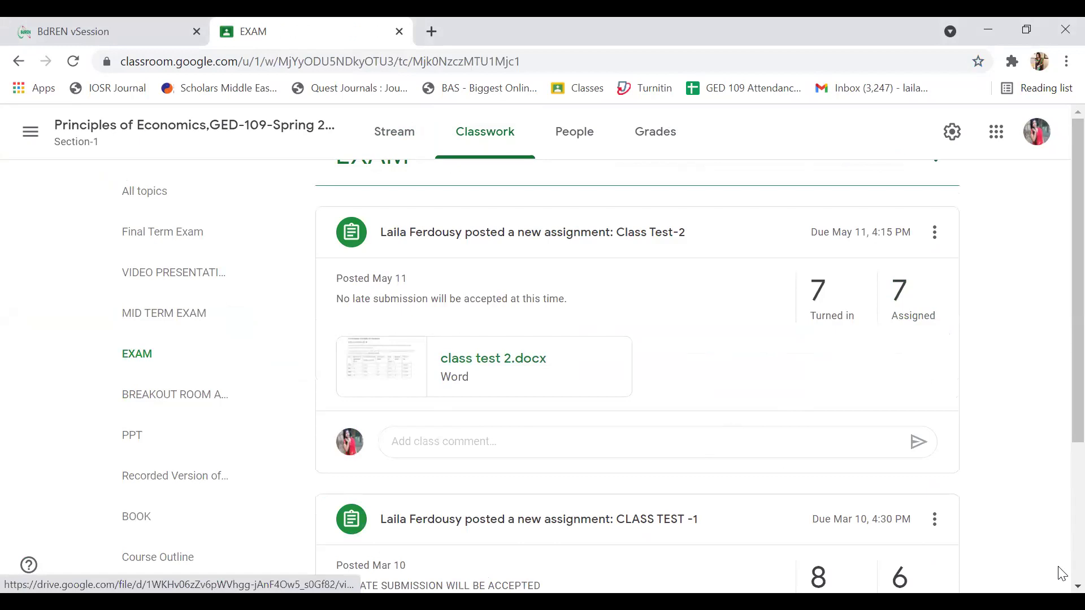
scroll(526, 325, "down", 1)
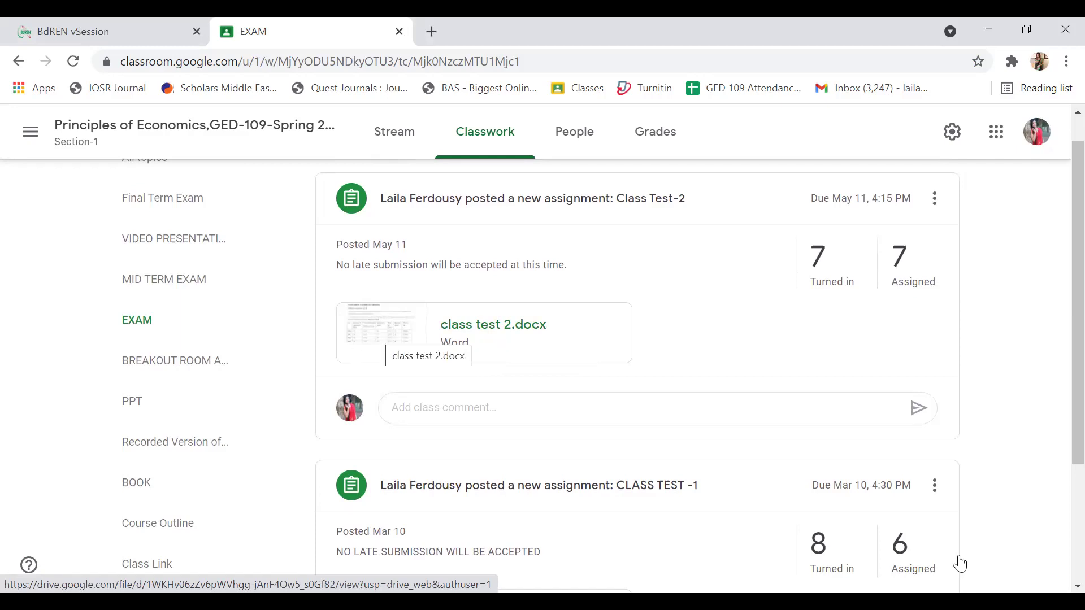
scroll(960, 564, "down", 3)
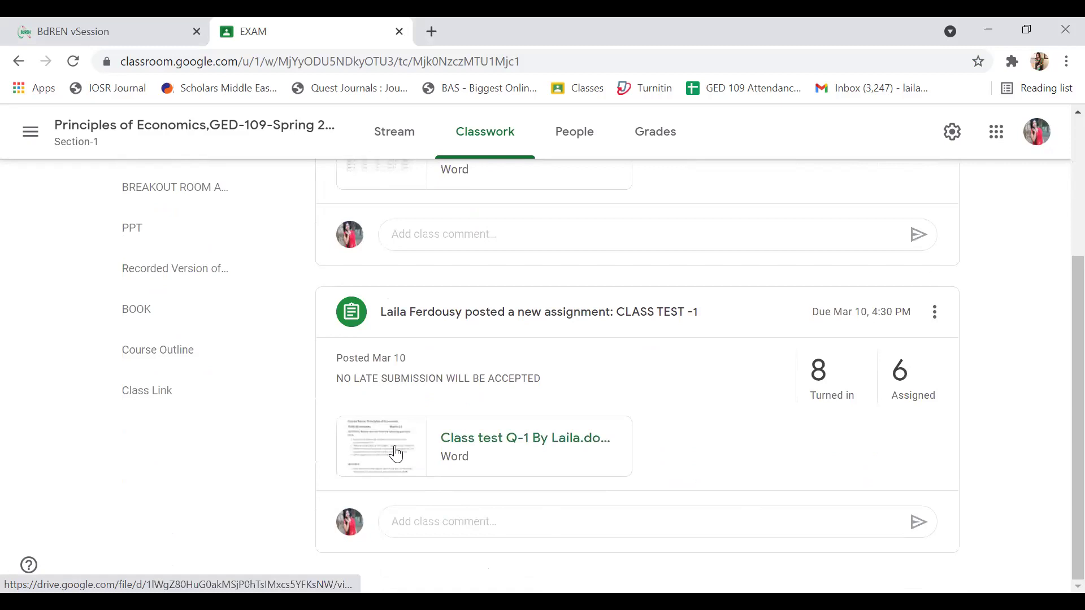
Read through the question paper attached to CLASS TEST -1, both Section A and Section B, and close it.
left_click(395, 454)
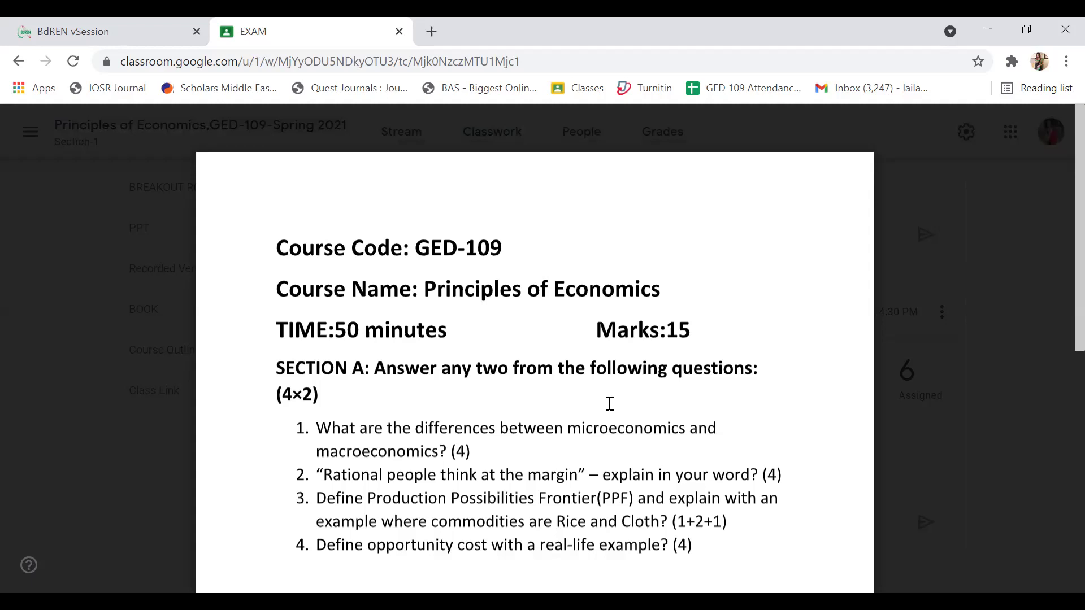
mouse_move(985, 501)
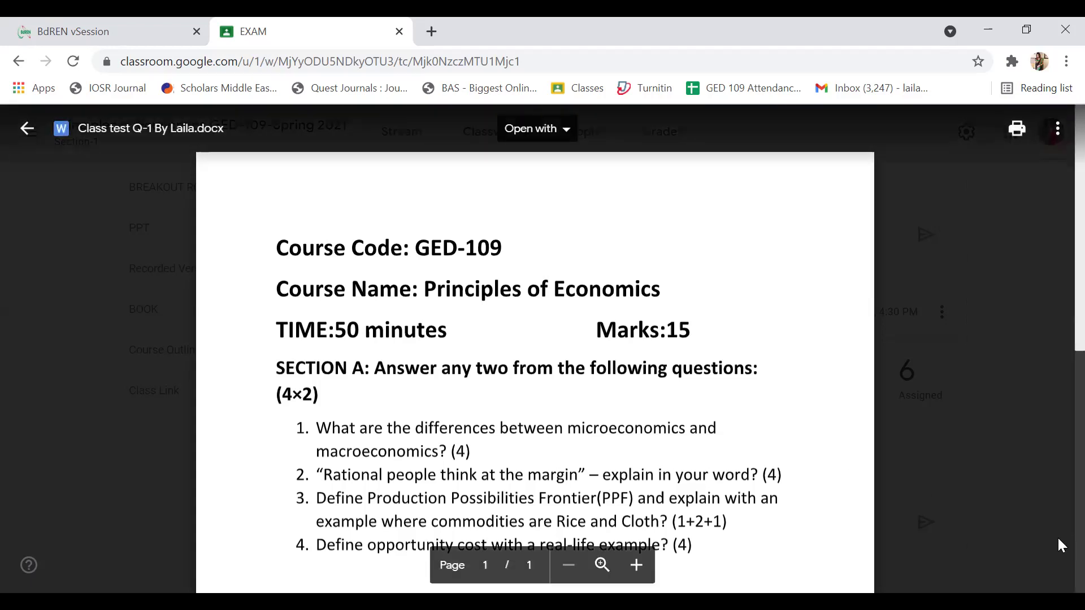
scroll(1057, 537, "down", 8)
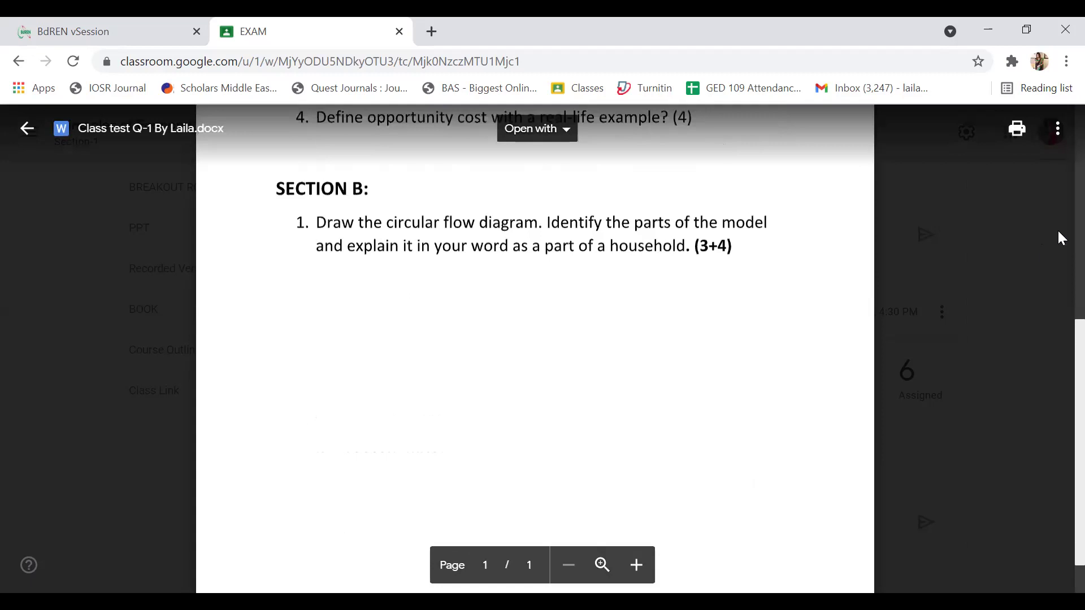
scroll(1057, 230, "up", 8)
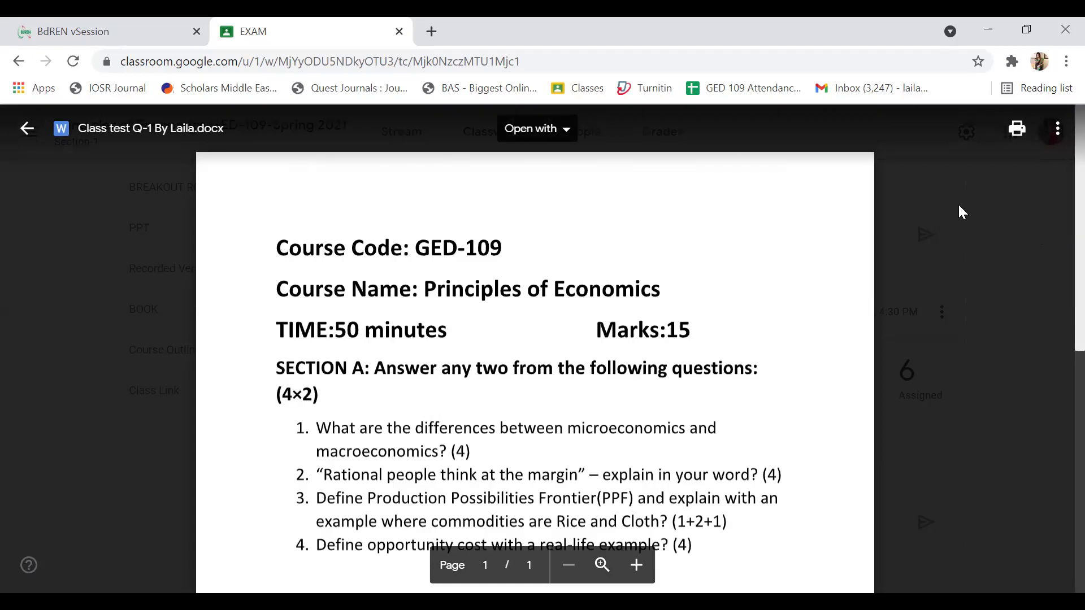
left_click(27, 129)
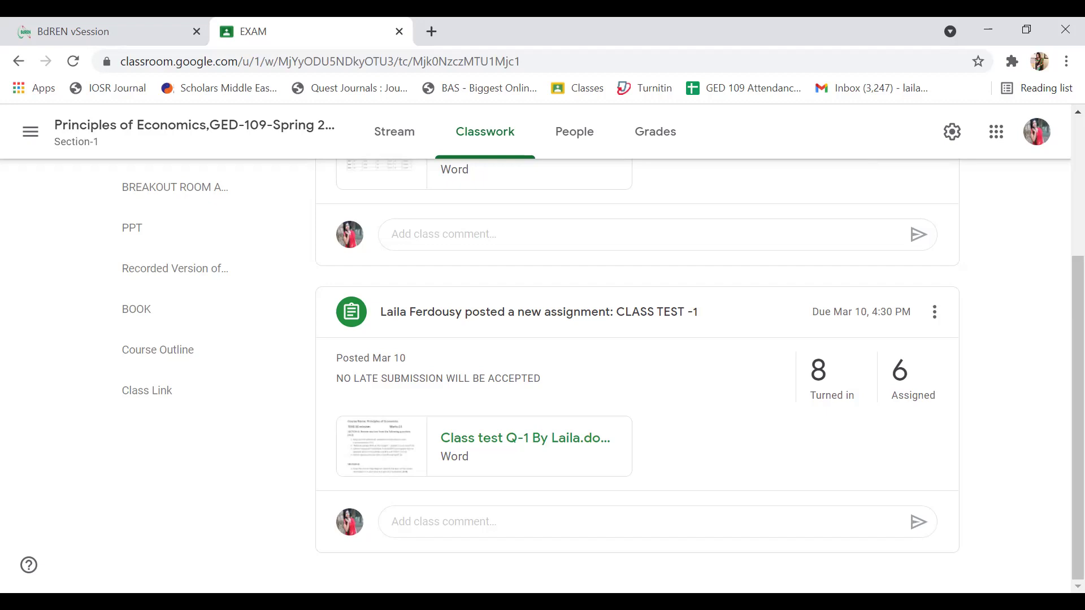
Open the turned-in student work for CLASS TEST -1 and look over the submissions.
left_click(822, 387)
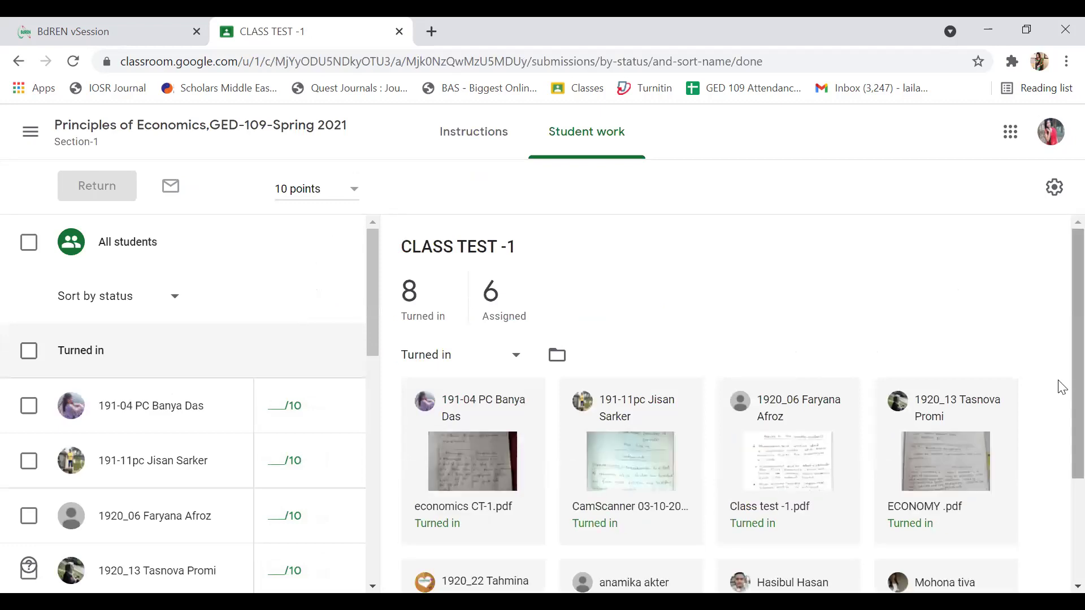
scroll(1062, 399, "down", 1)
scroll(1061, 418, "down", 1)
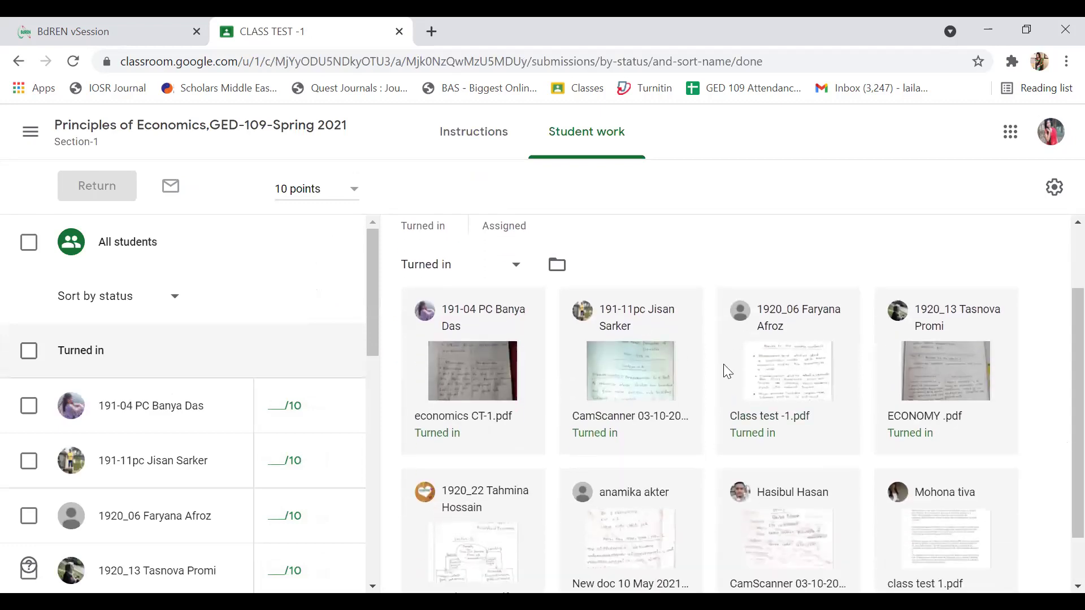
Review the handwritten answers in the ECONOMY .pdf submission through to the circular flow diagram, and close it.
left_click(941, 387)
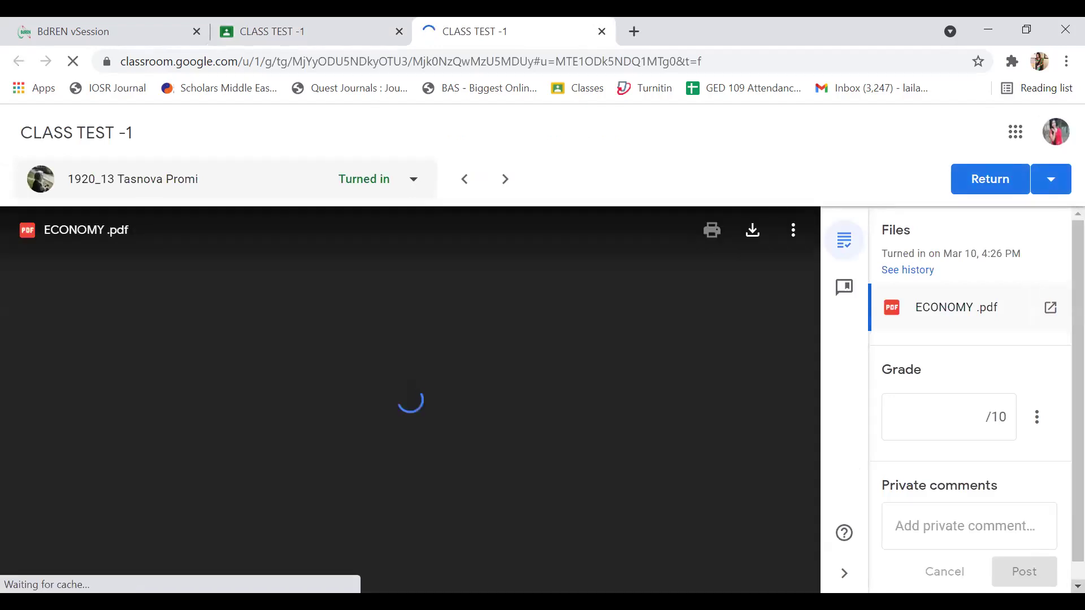
scroll(1074, 585, "down", 1)
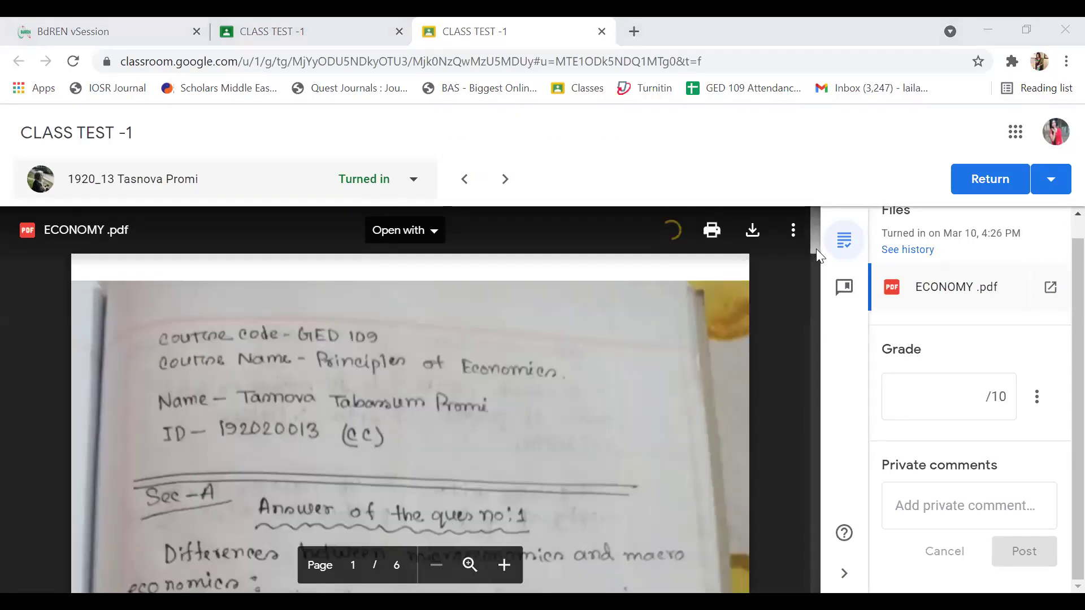
left_click_drag(816, 249, 816, 253)
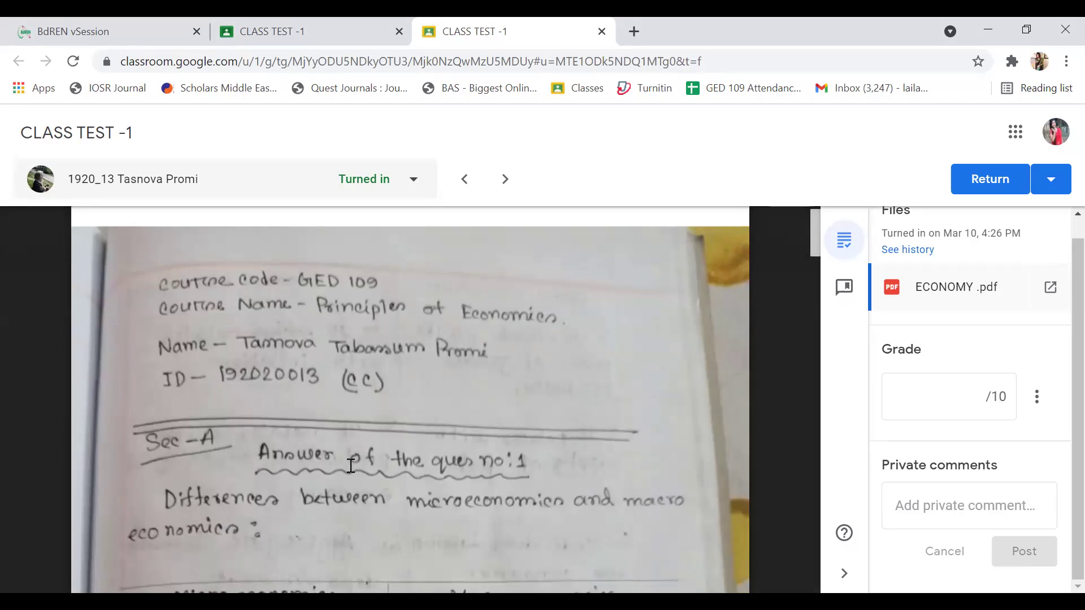
mouse_move(339, 285)
mouse_move(460, 508)
left_click_drag(815, 250, 818, 496)
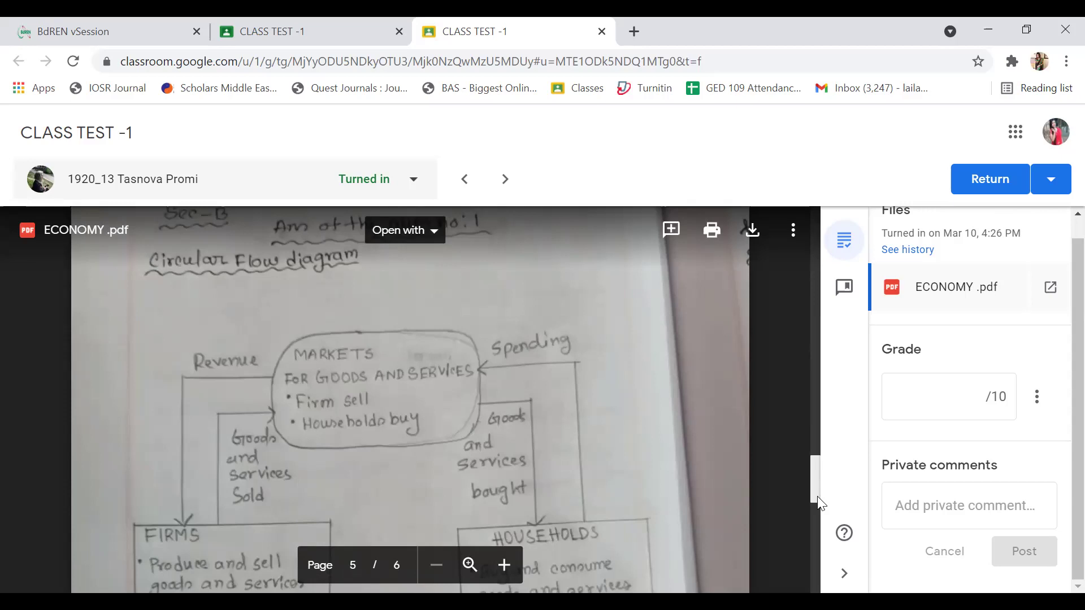
left_click_drag(815, 480, 826, 240)
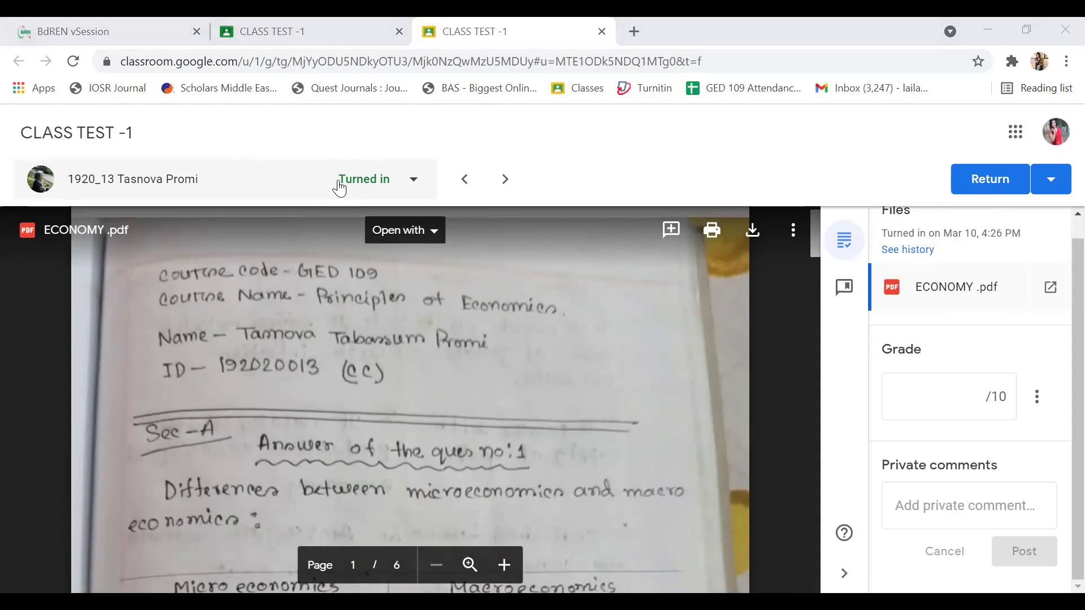
left_click(602, 32)
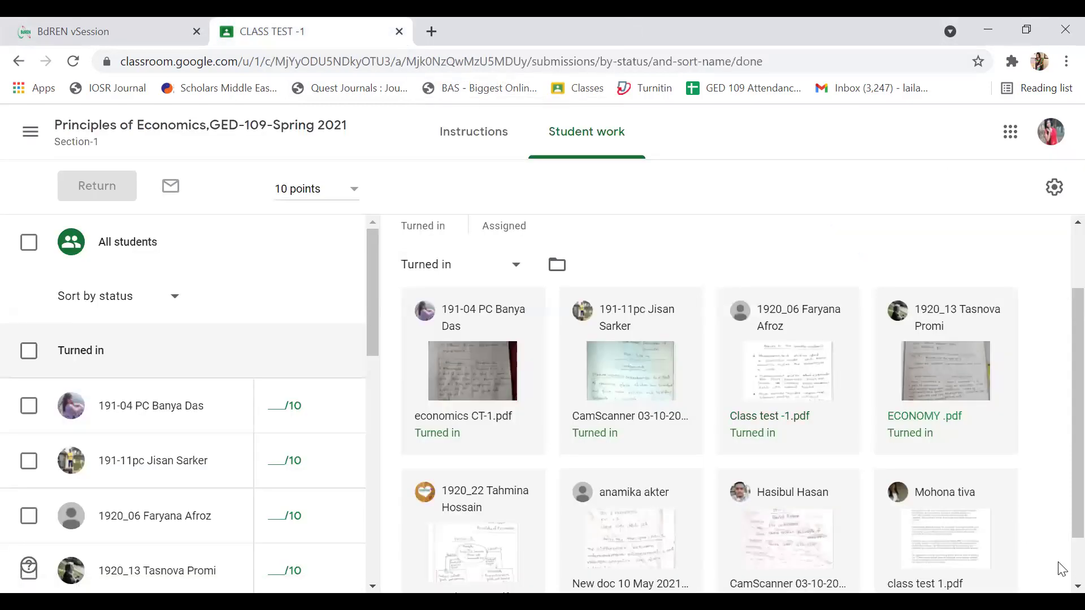
Review the typed answers in the late submission class test 1.pdf and close it.
scroll(1045, 542, "down", 1)
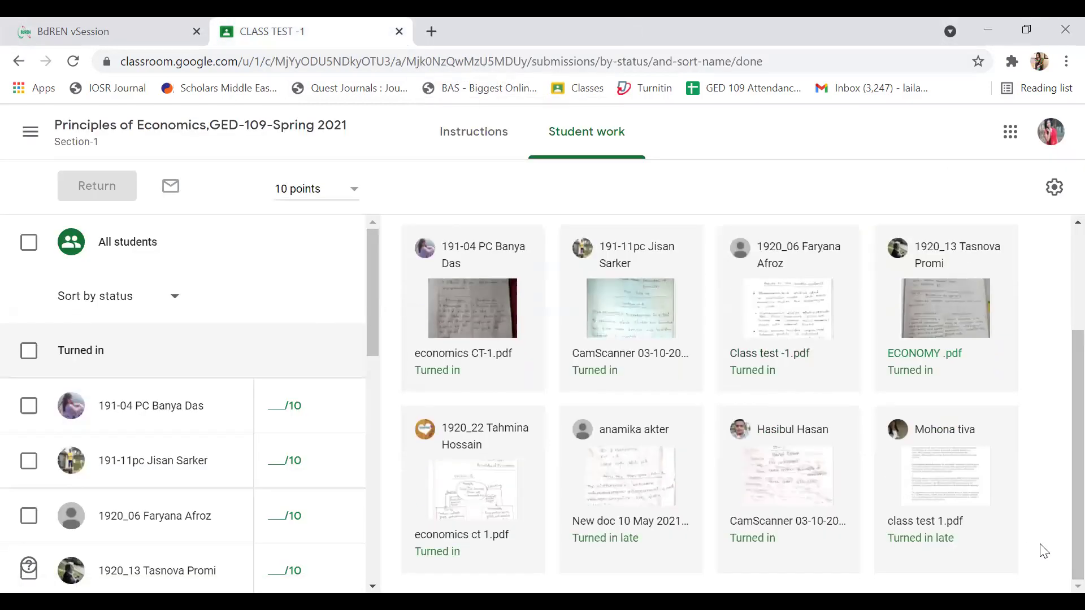
left_click(949, 478)
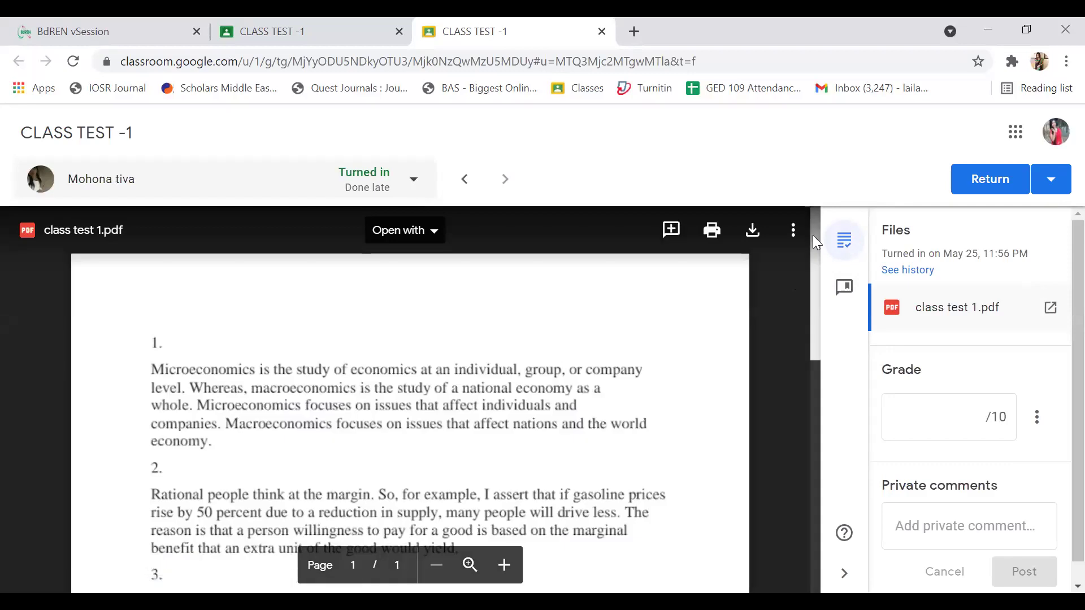
left_click_drag(812, 238, 812, 268)
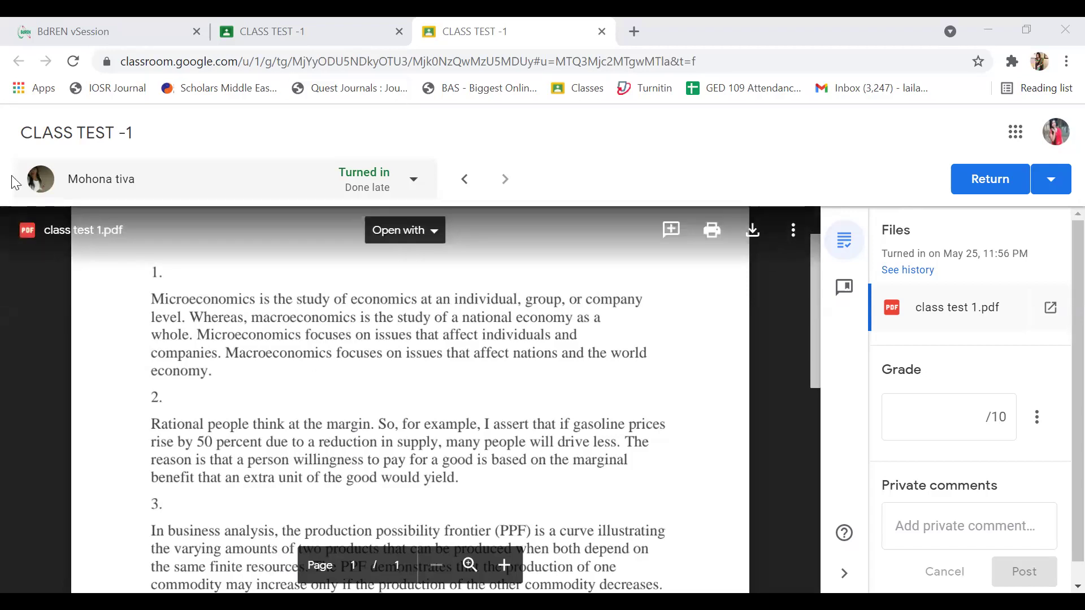
left_click(601, 32)
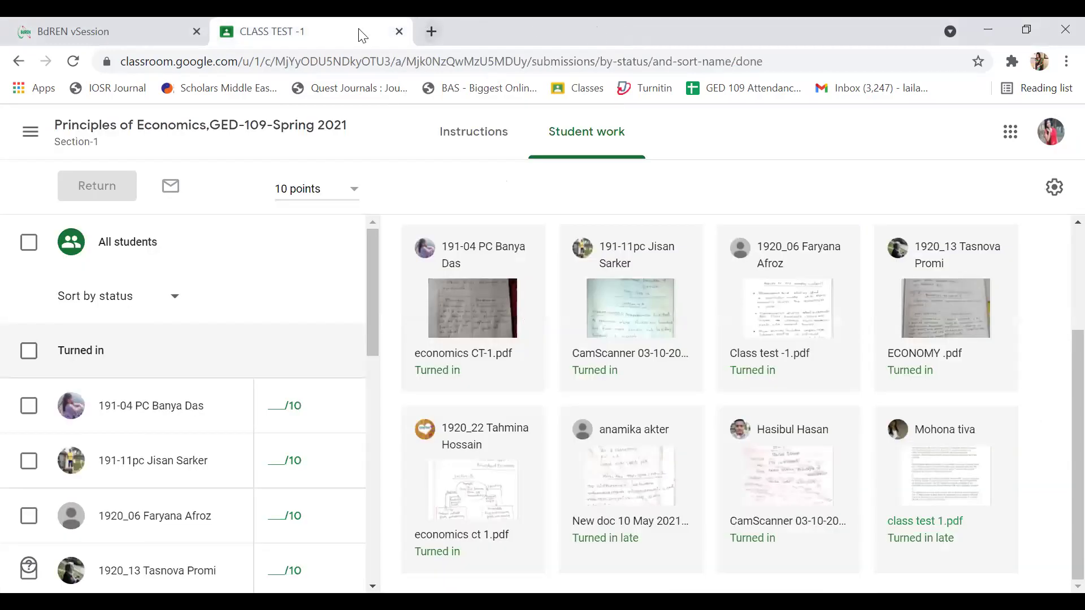
Leave the CLASS TEST -1 submissions and open the enrolled class for the workshop on writing effective COs.
left_click(23, 59)
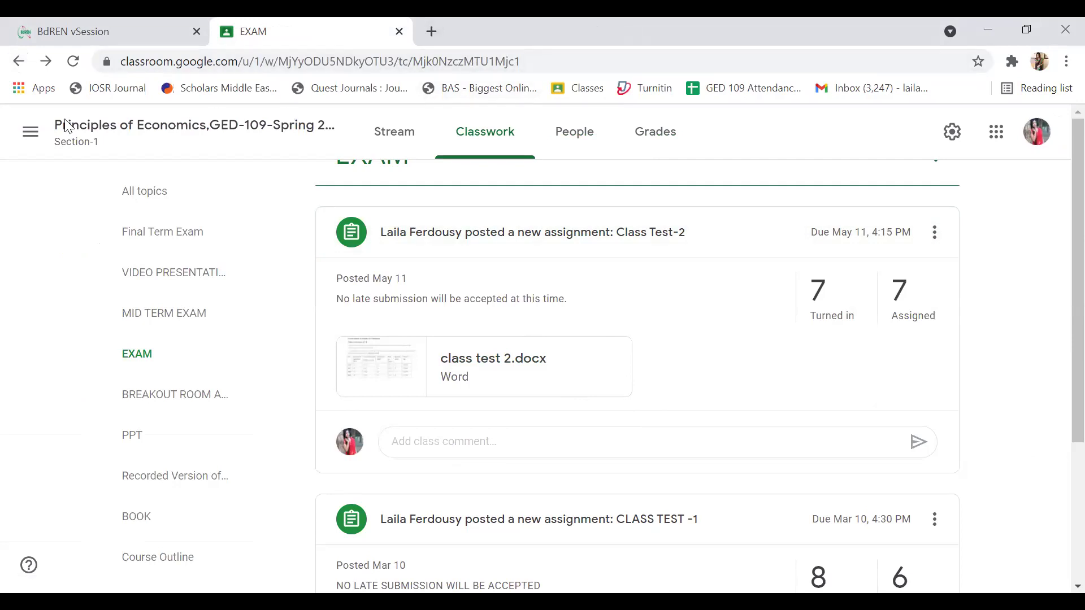
left_click(30, 136)
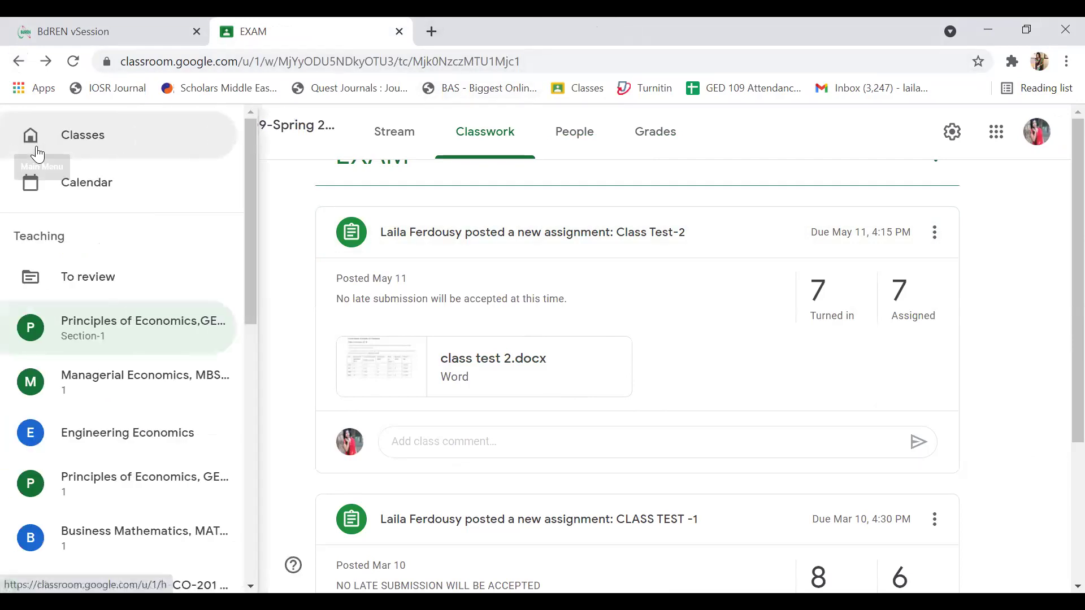
left_click_drag(252, 317, 257, 512)
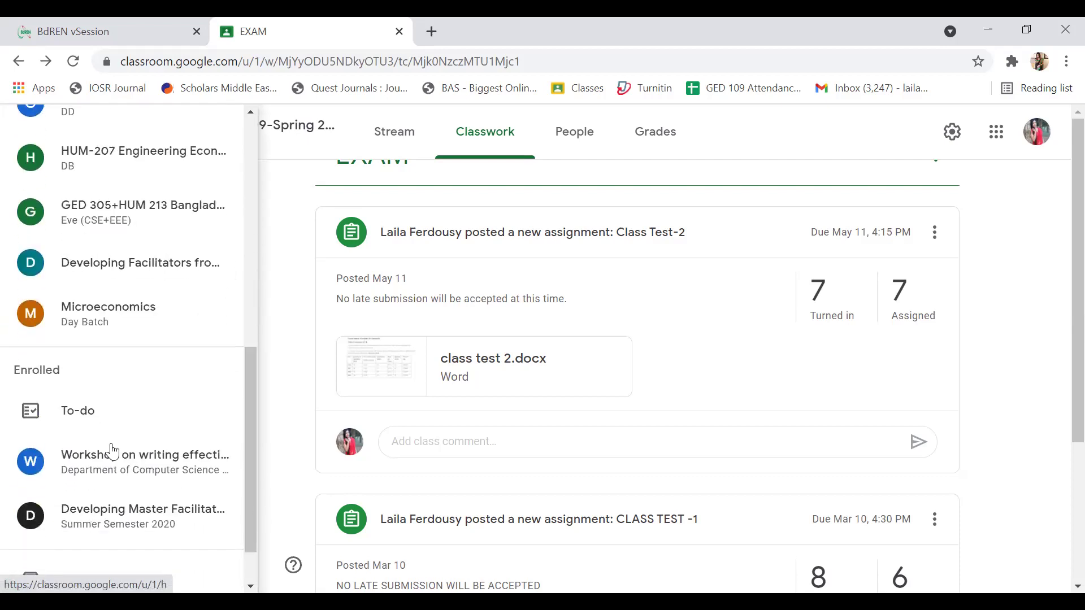
left_click(104, 476)
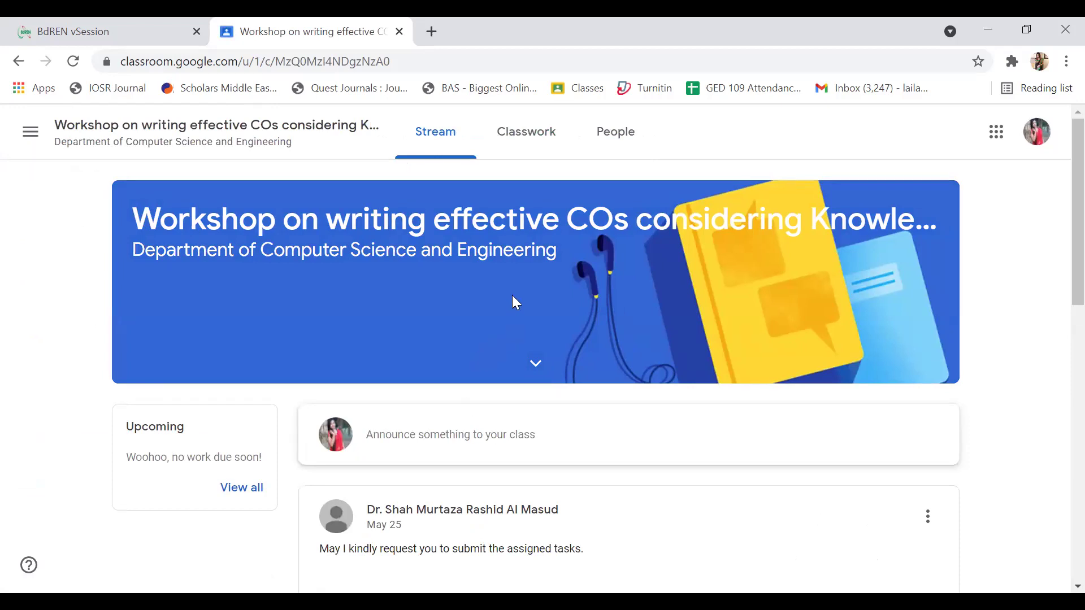
View the Questionnaire material in the workshop's classwork, and return to the classwork list to look through its remaining topics.
left_click(542, 140)
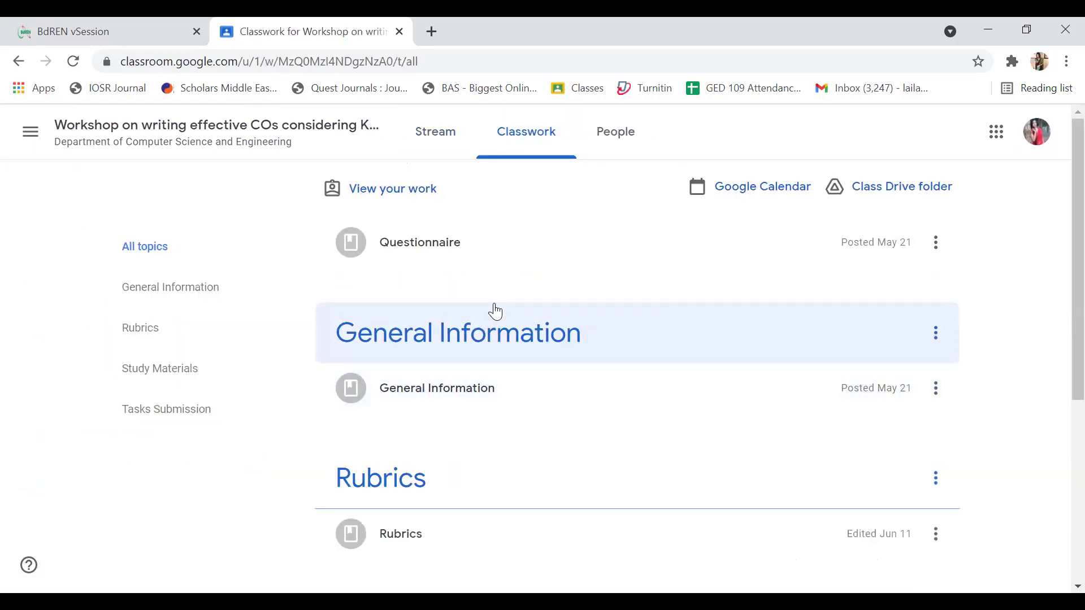
left_click(503, 254)
left_click(503, 255)
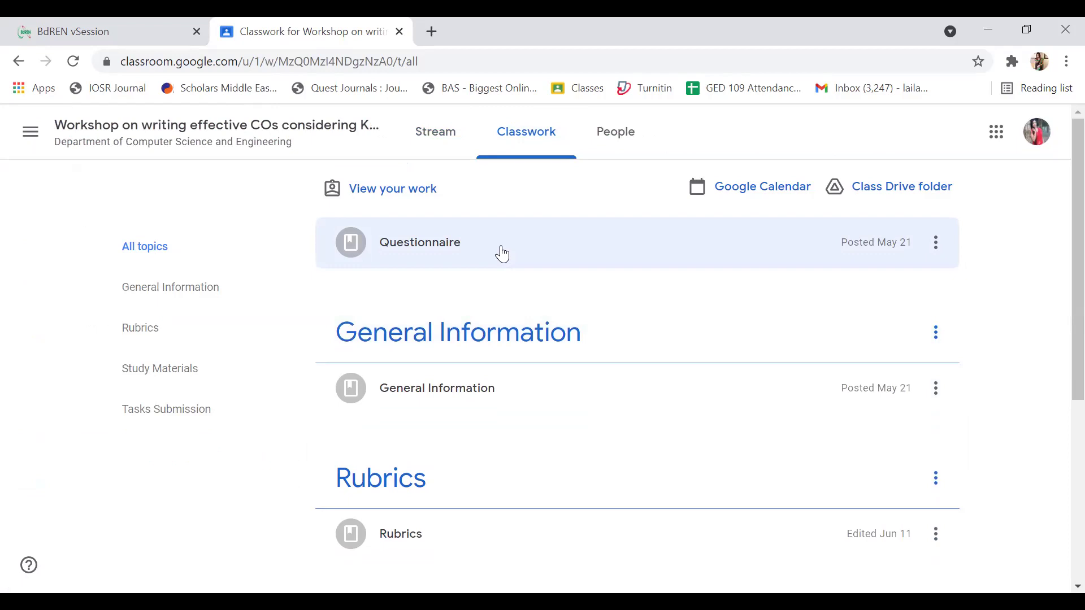
left_click(502, 254)
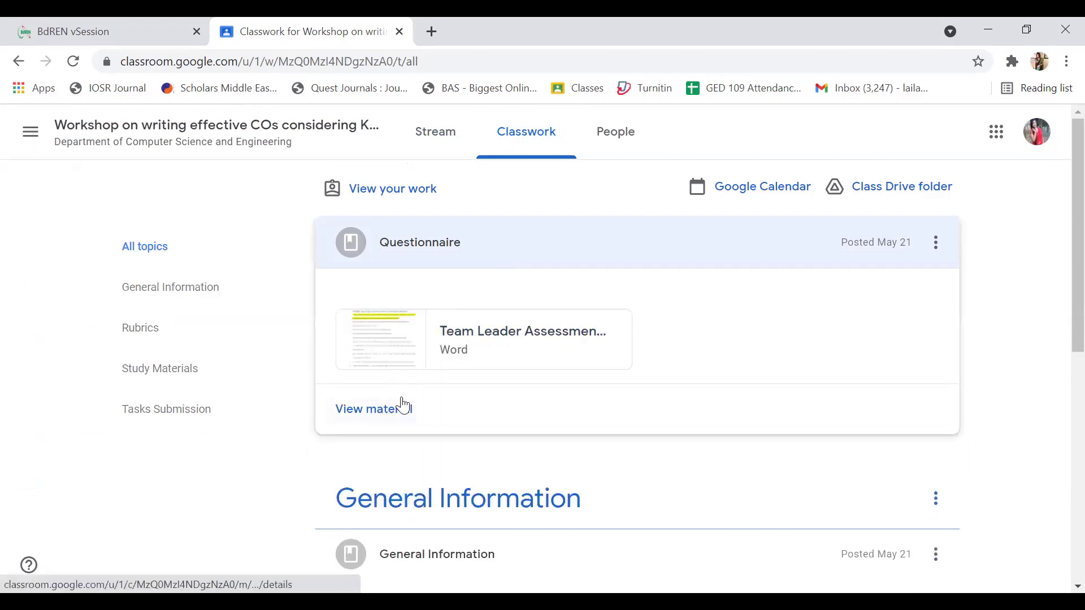
left_click(396, 413)
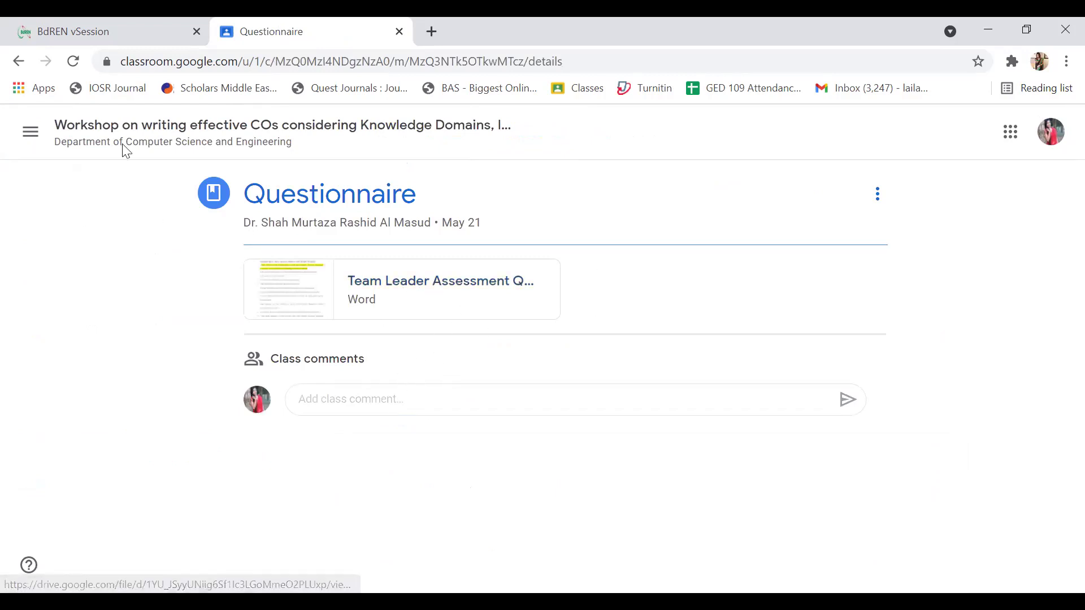
left_click(19, 61)
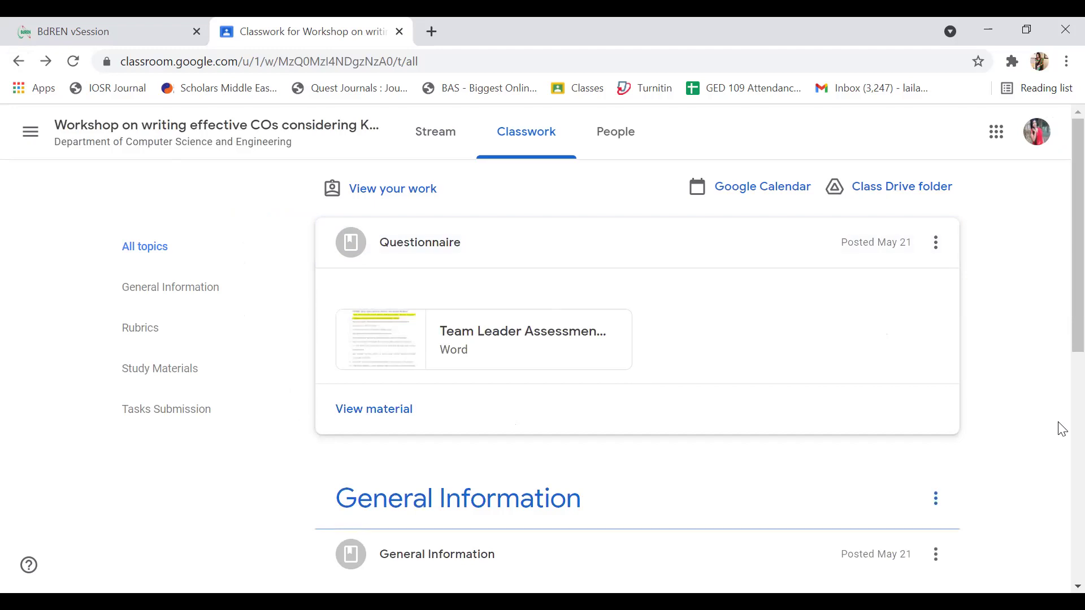
scroll(1062, 463, "down", 6)
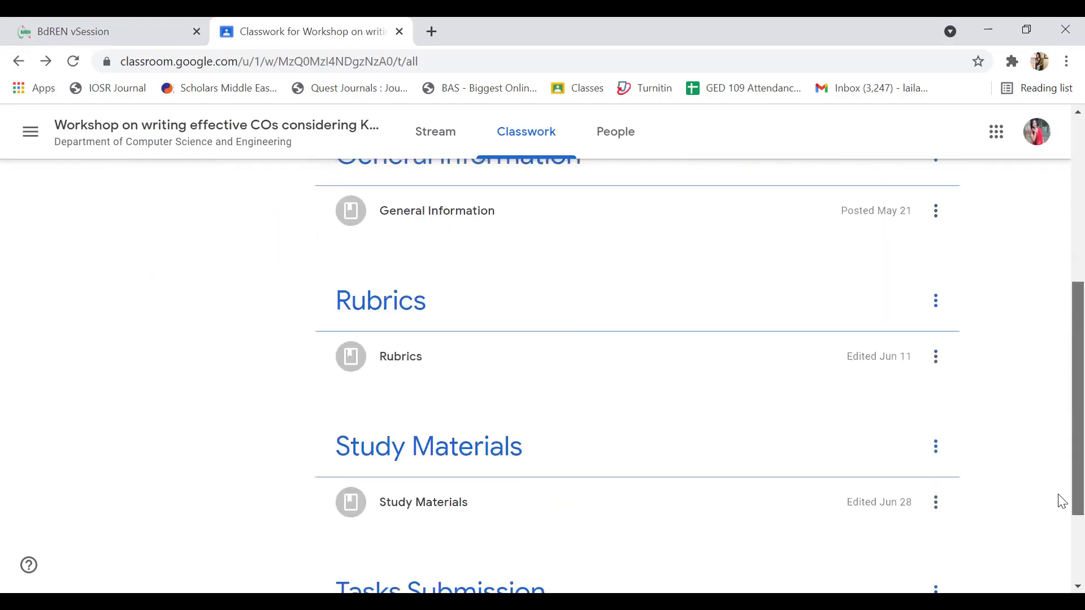
Expand the Tasks Submission assignment in the workshop's classwork and open its full assignment page.
scroll(1062, 509, "down", 2)
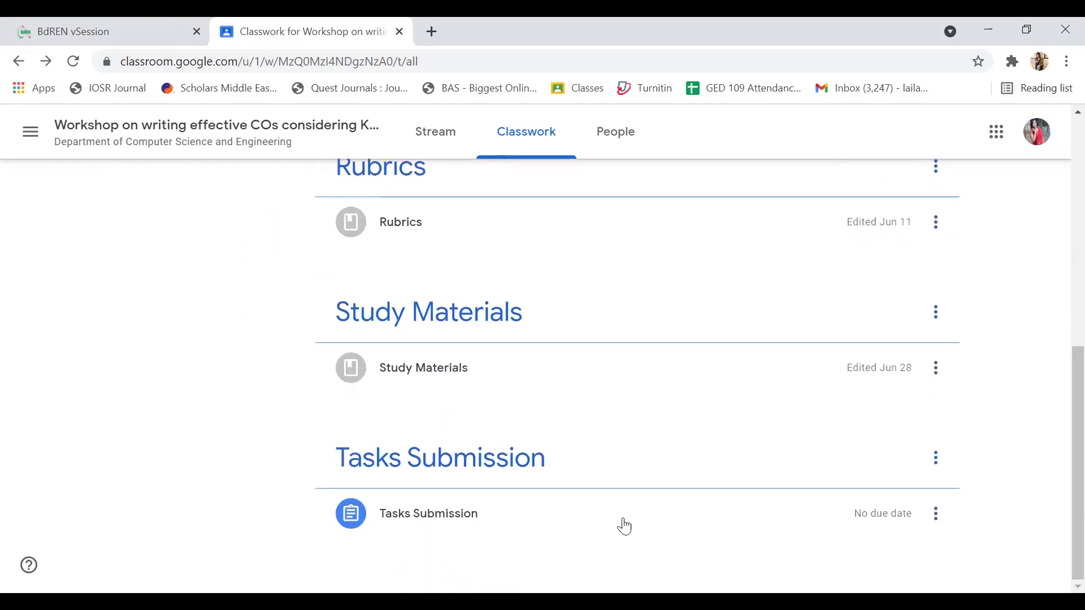
left_click(454, 515)
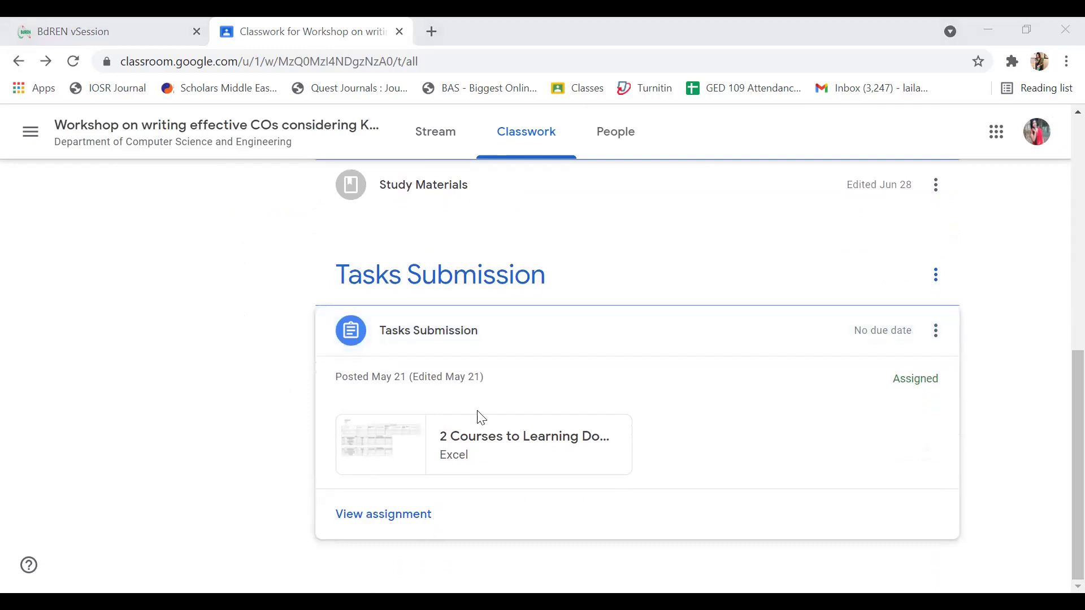
left_click(387, 419)
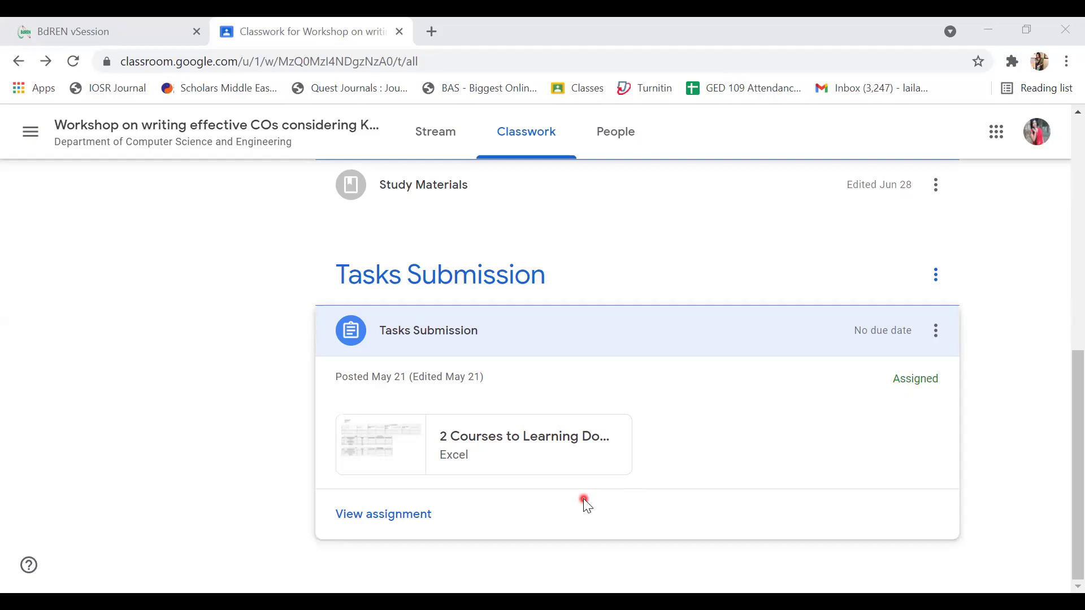
left_click(398, 526)
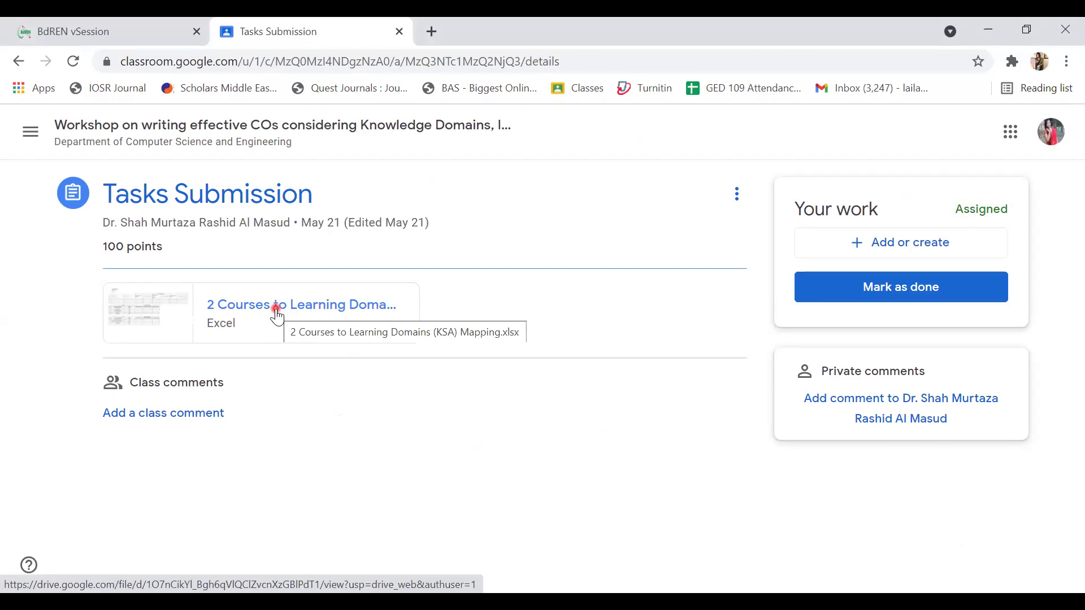
Review the theory and lab tables in the attached 2 Courses to Learning Domains (KSA) Mapping.xlsx, and close it.
left_click(337, 314)
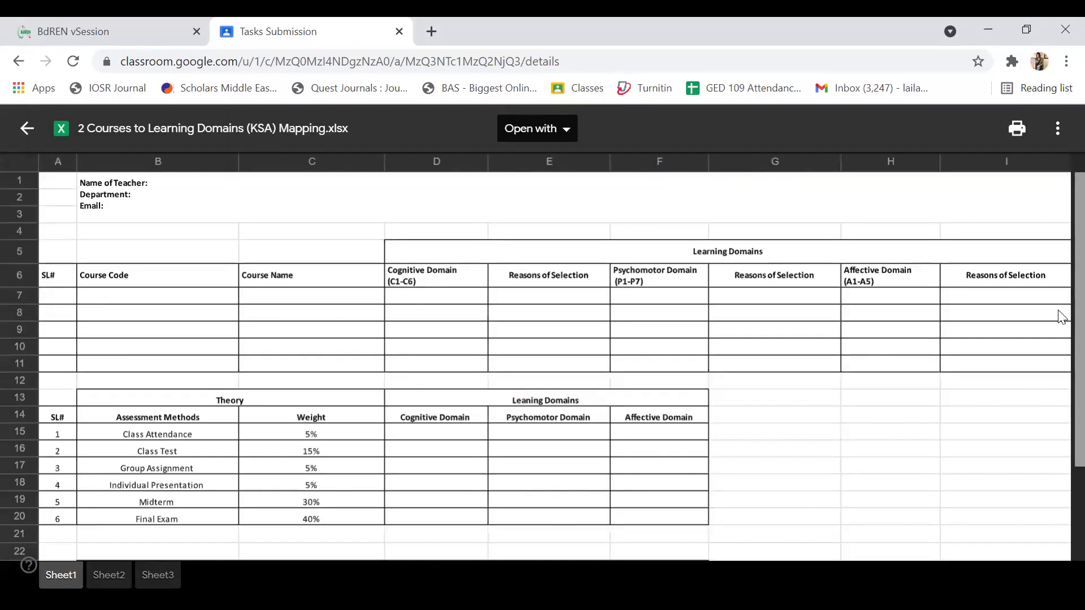
scroll(1061, 396, "down", 1)
scroll(1060, 430, "down", 3)
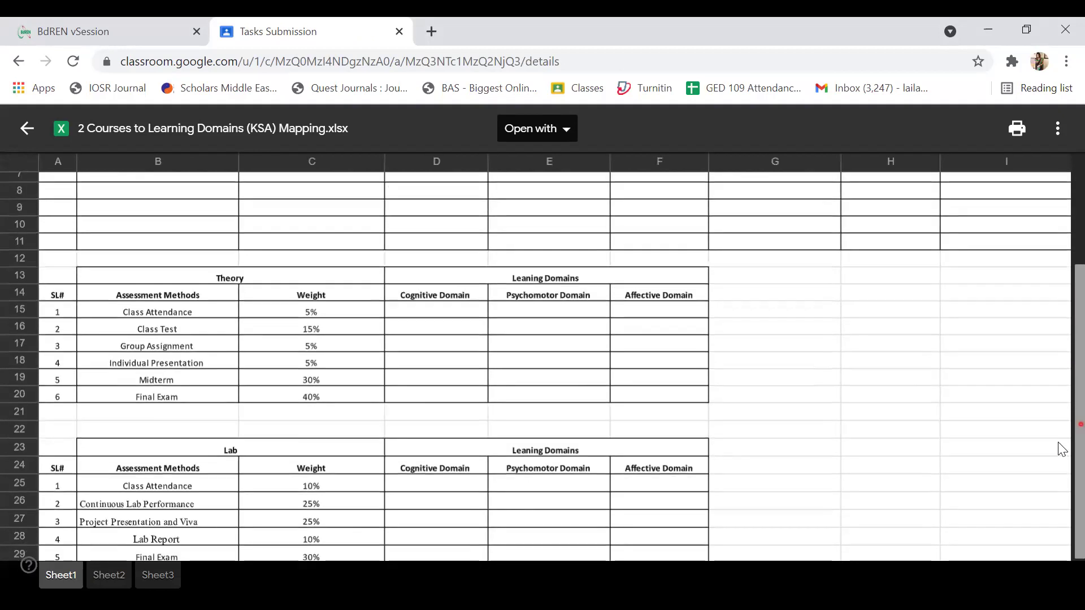
scroll(1058, 448, "up", 3)
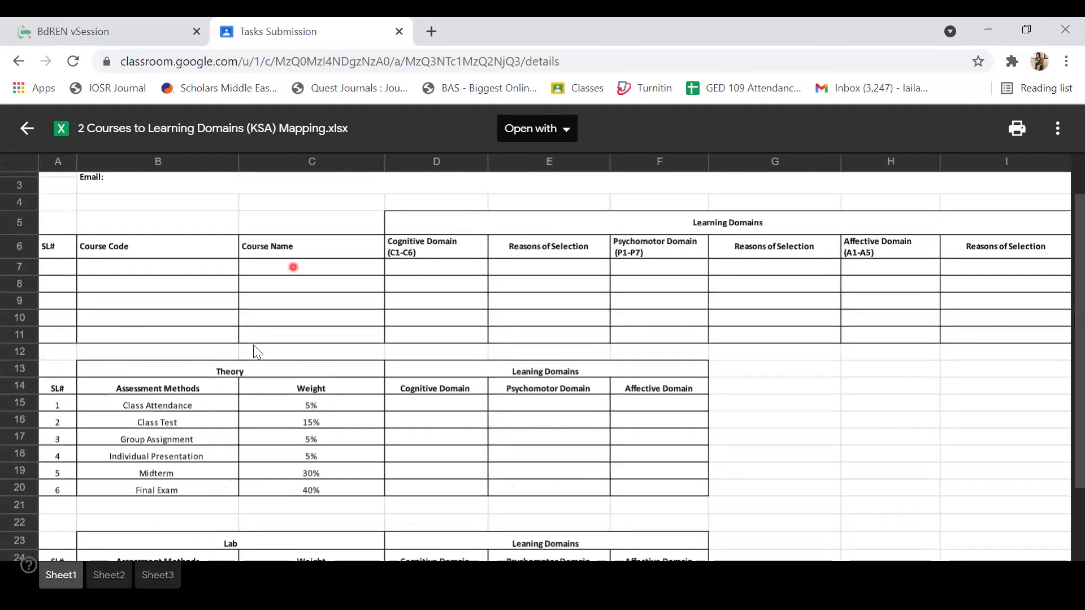
left_click(25, 138)
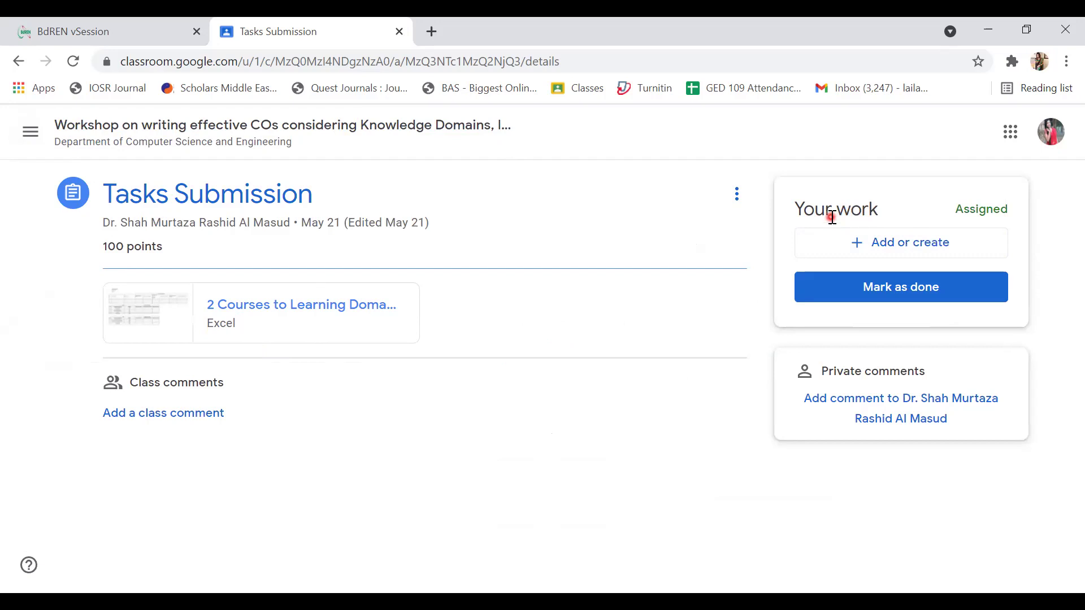
Upload the CSE_Syllabus_from_Spr20 PDF from the Downloads folder as an attachment to the Tasks Submission work.
left_click(887, 249)
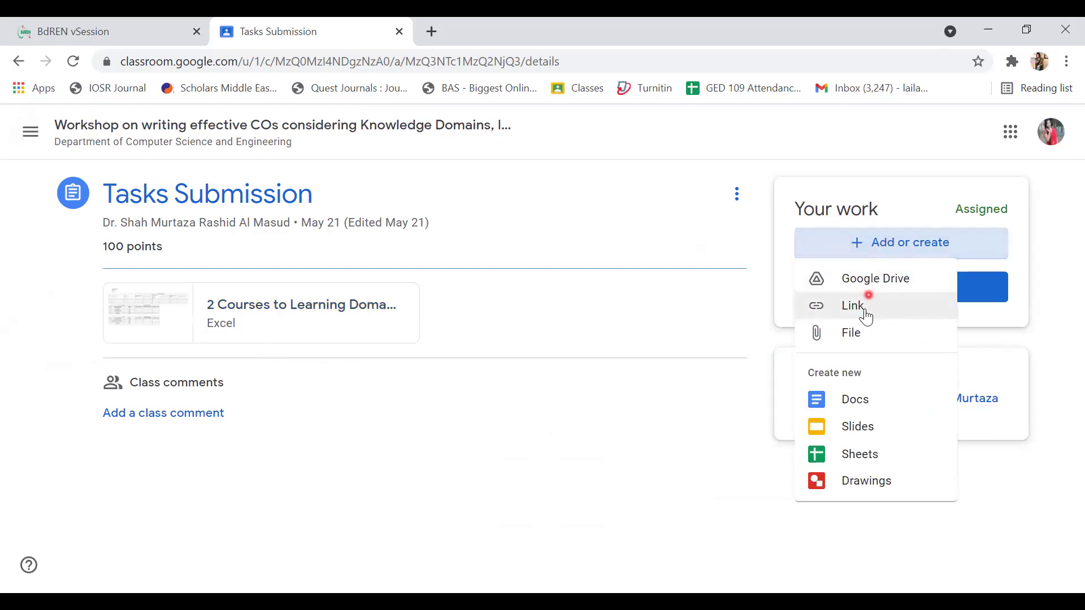
left_click(865, 286)
left_click(861, 333)
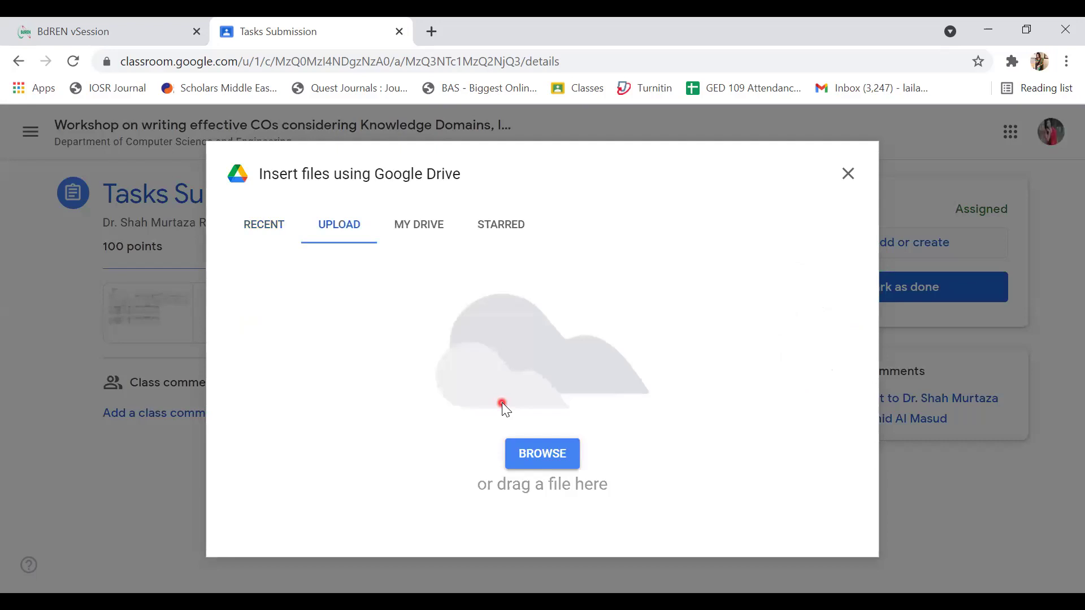
left_click(548, 454)
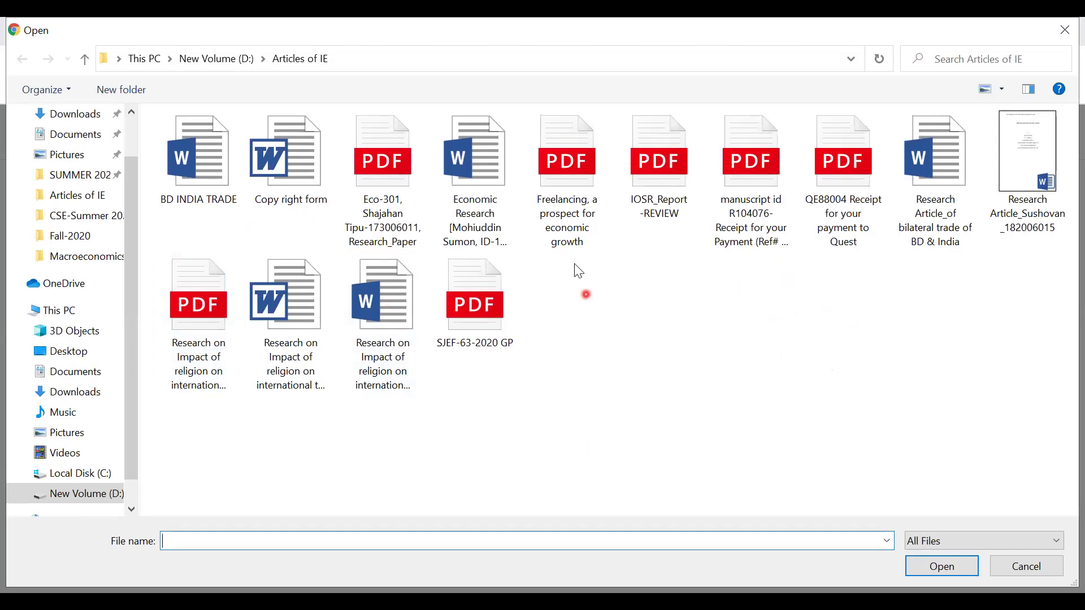
left_click(132, 146)
left_click(59, 170)
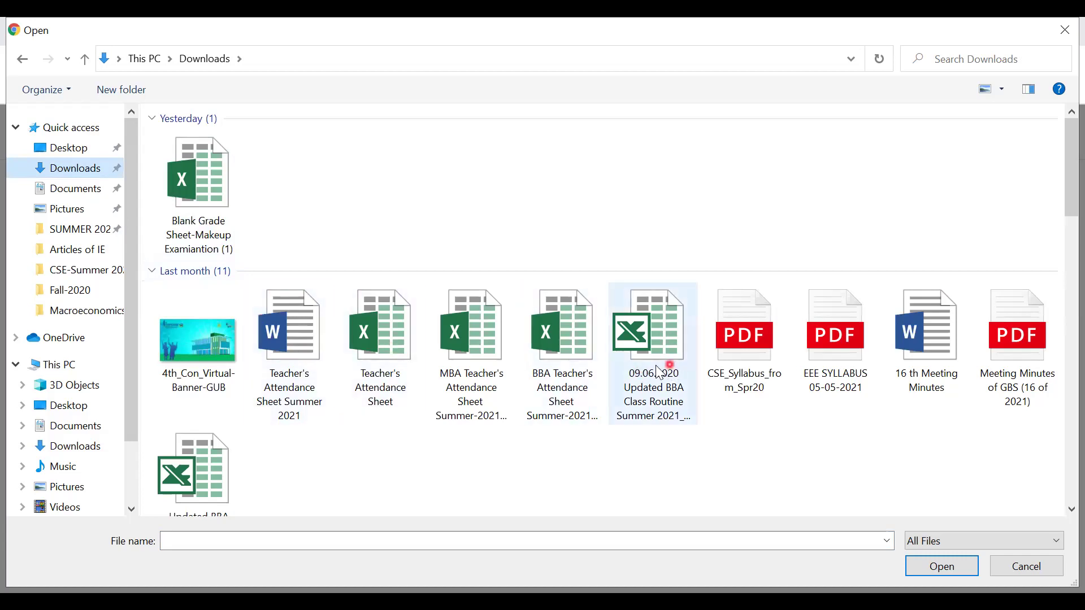
left_click(766, 356)
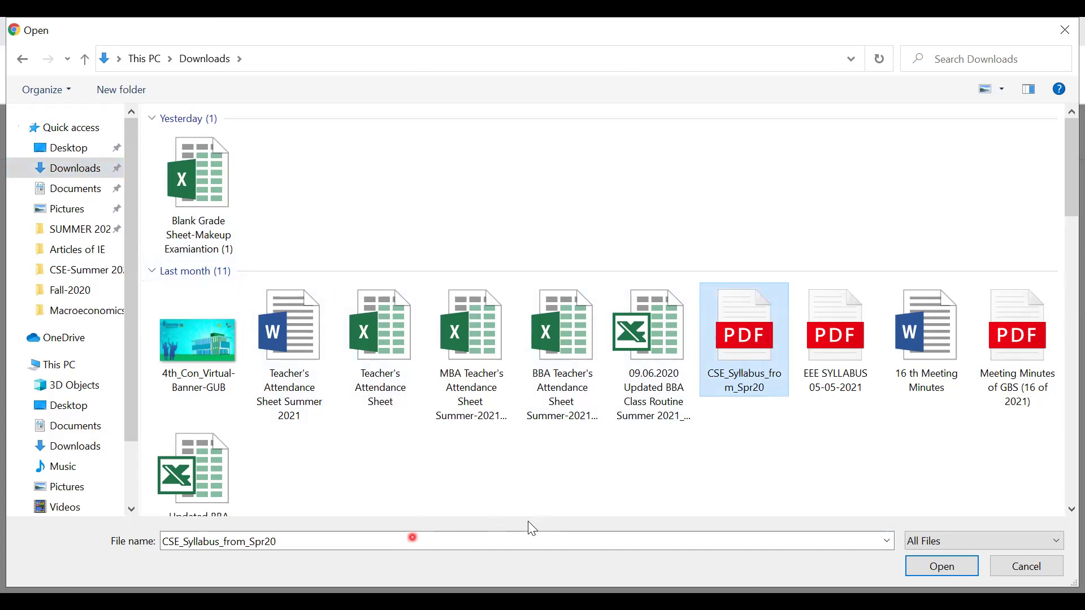
left_click(949, 572)
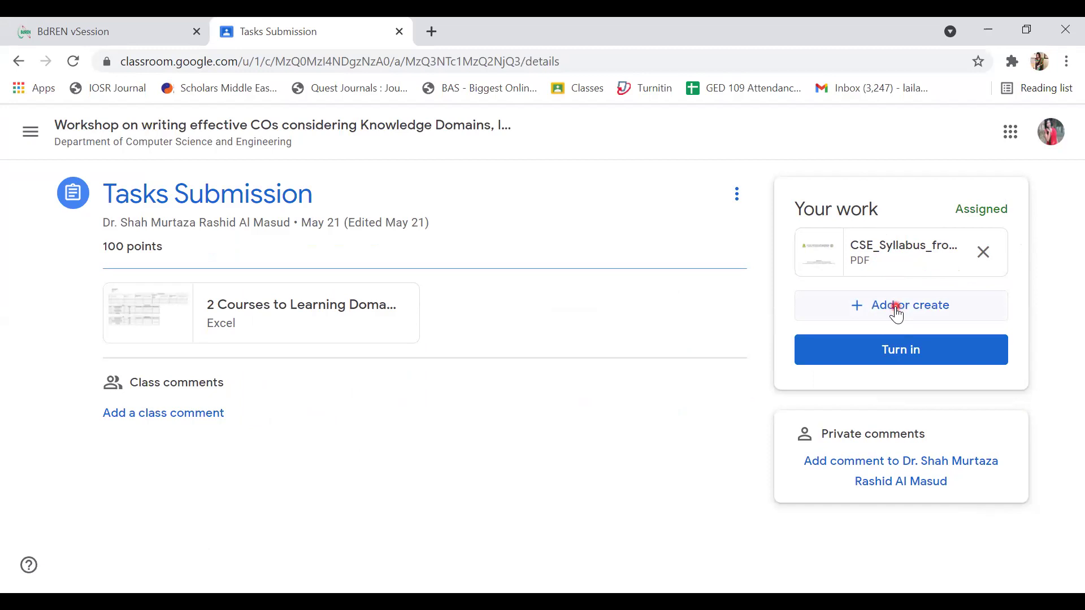
Create a new Google Sheets file as a second attachment to the work and open it for editing.
left_click(897, 314)
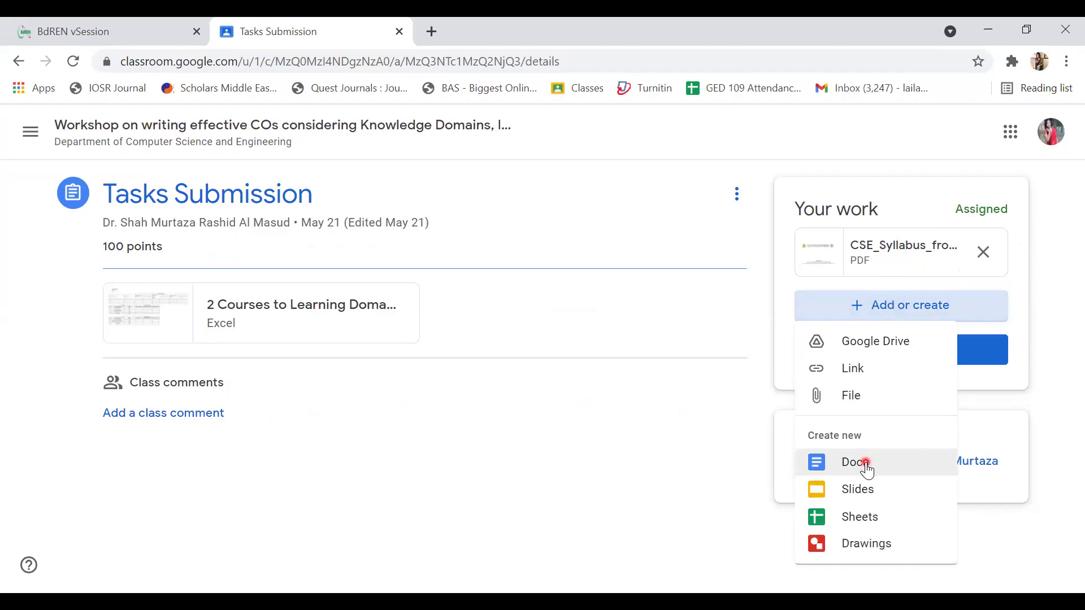
left_click(848, 529)
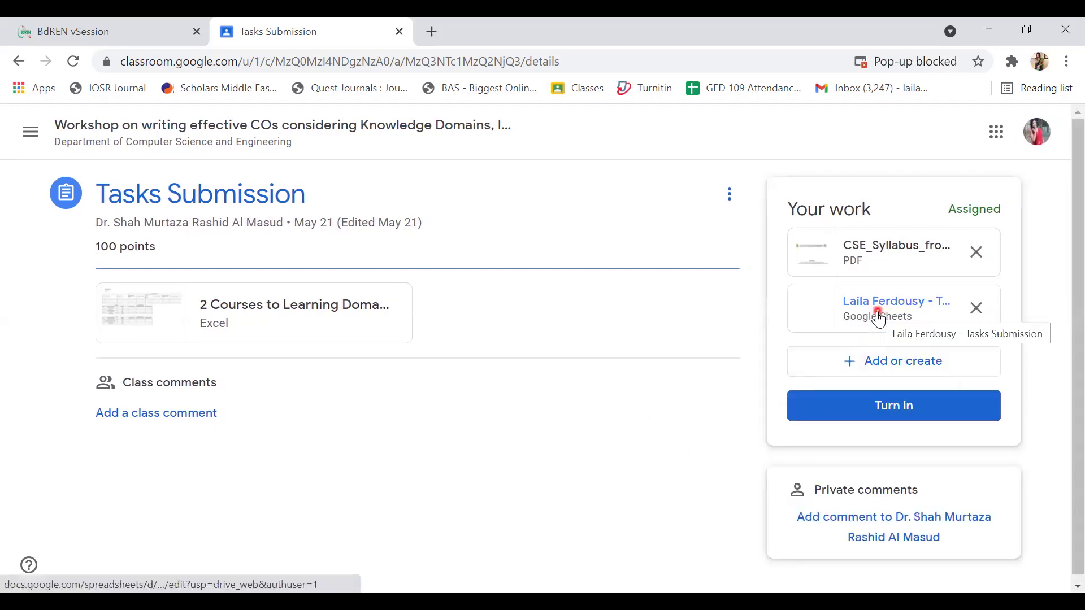
left_click(879, 318)
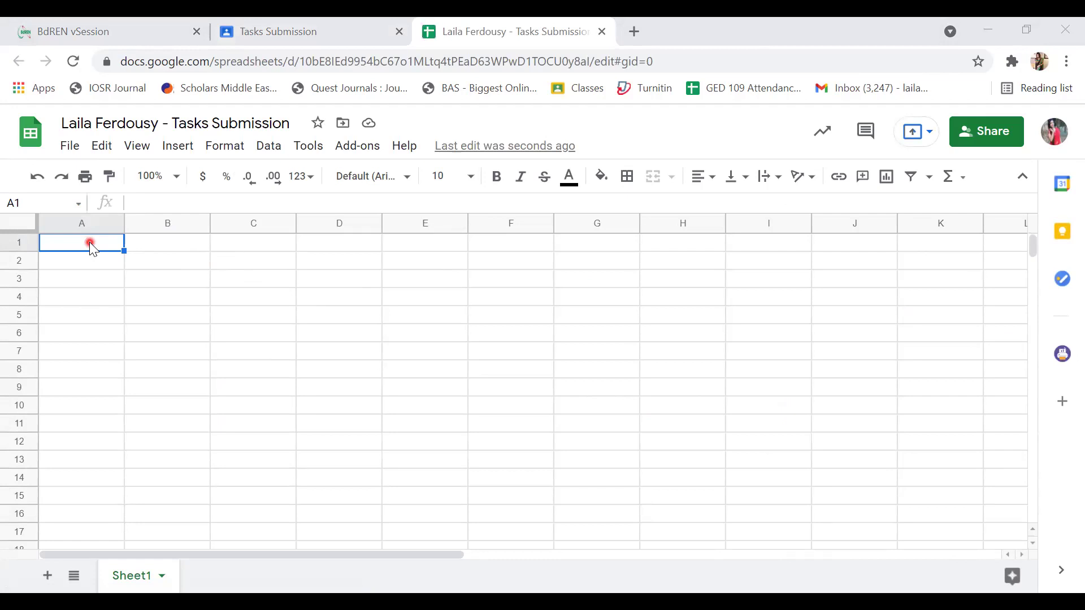
Enter "Green University" in cell A1 of the new sheet and widen column A slightly to fit the text.
type("Green")
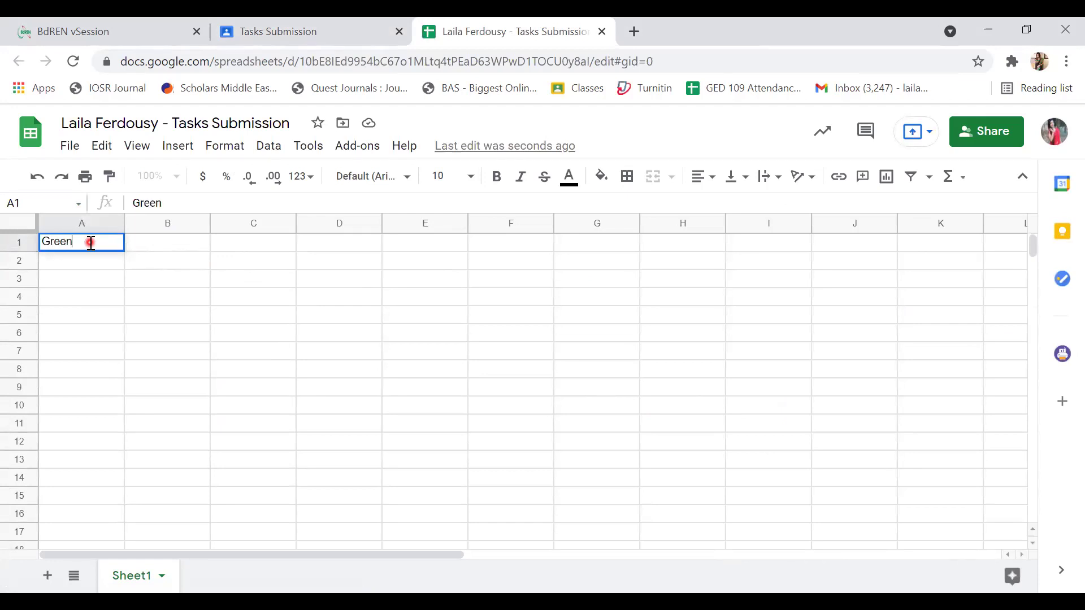
type(" Universit")
type("y")
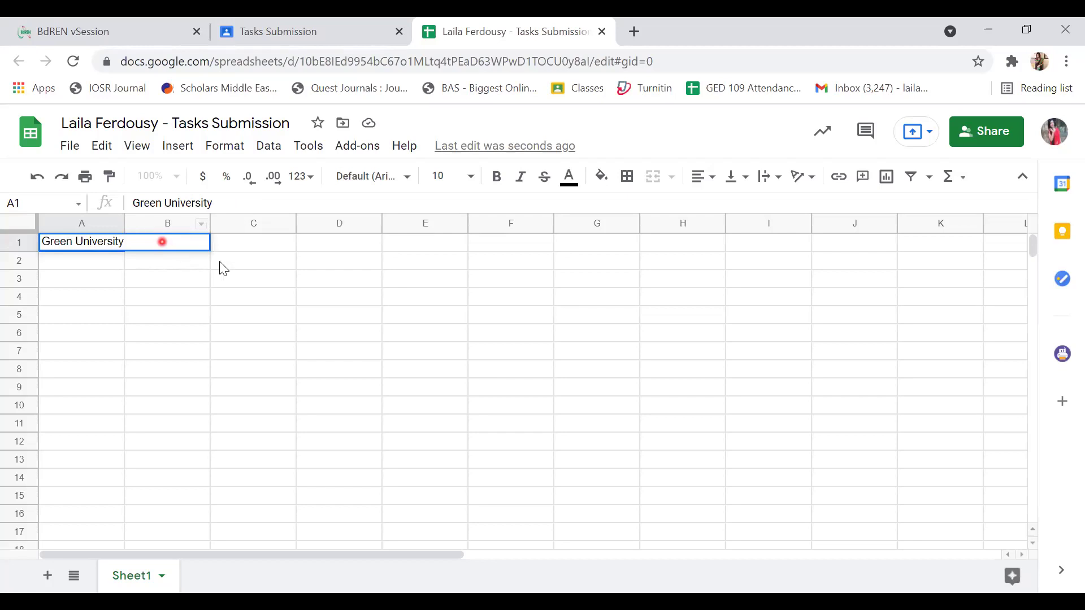
key("Return")
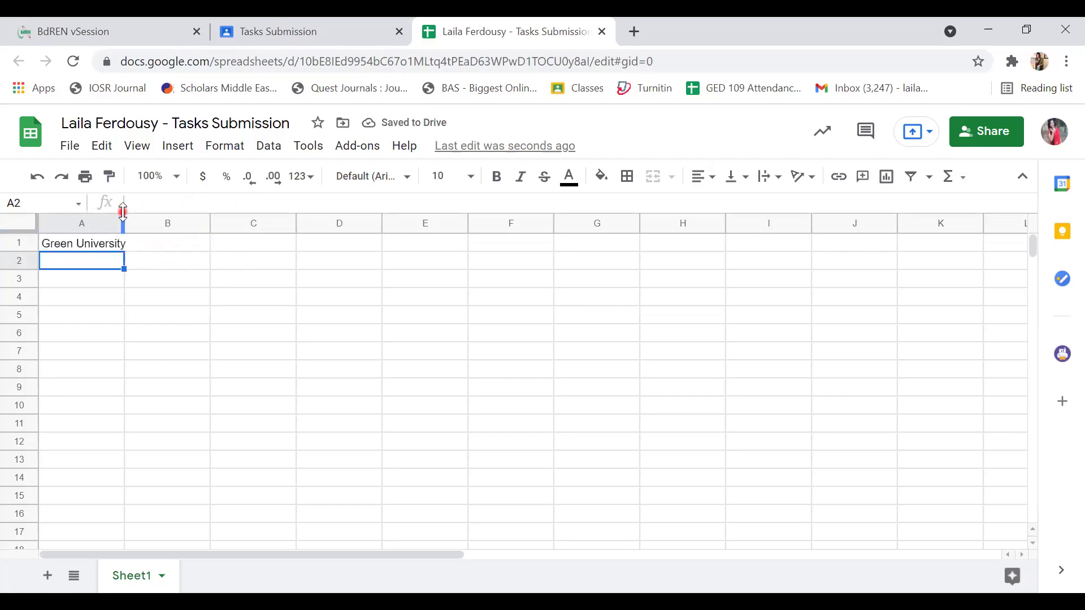
left_click_drag(123, 221, 133, 221)
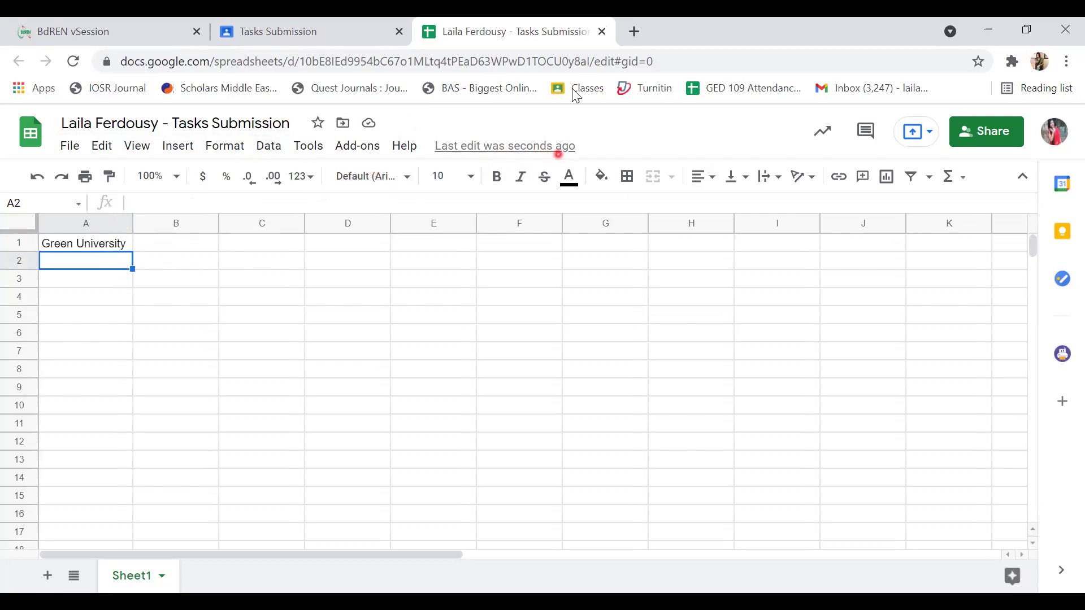
Close the spreadsheet, reopen it from the assignment's attachments to check the entry in A1, and close it again.
left_click(604, 32)
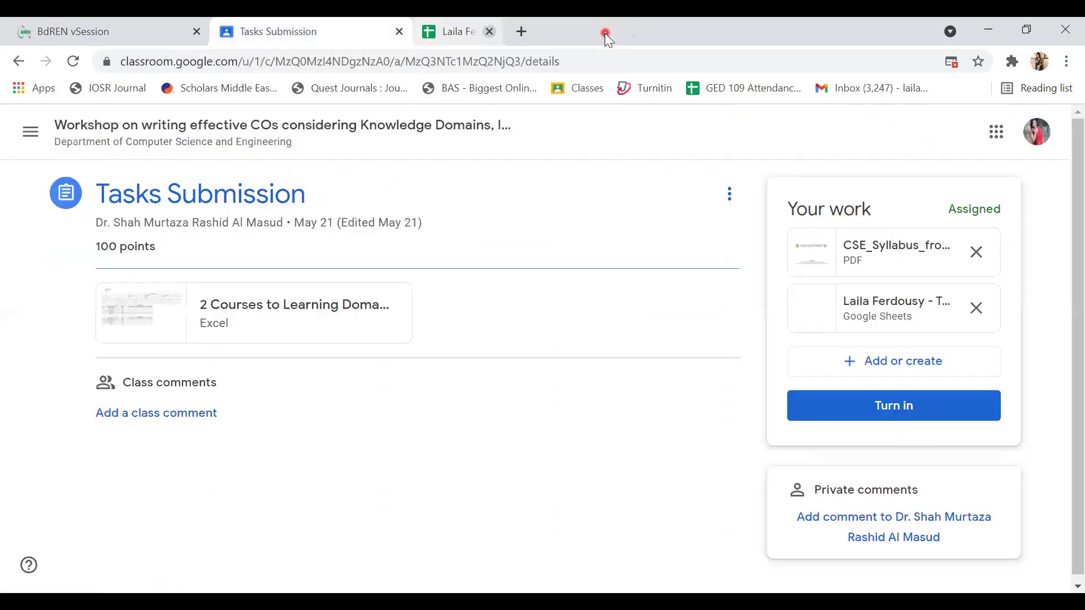
left_click(888, 312)
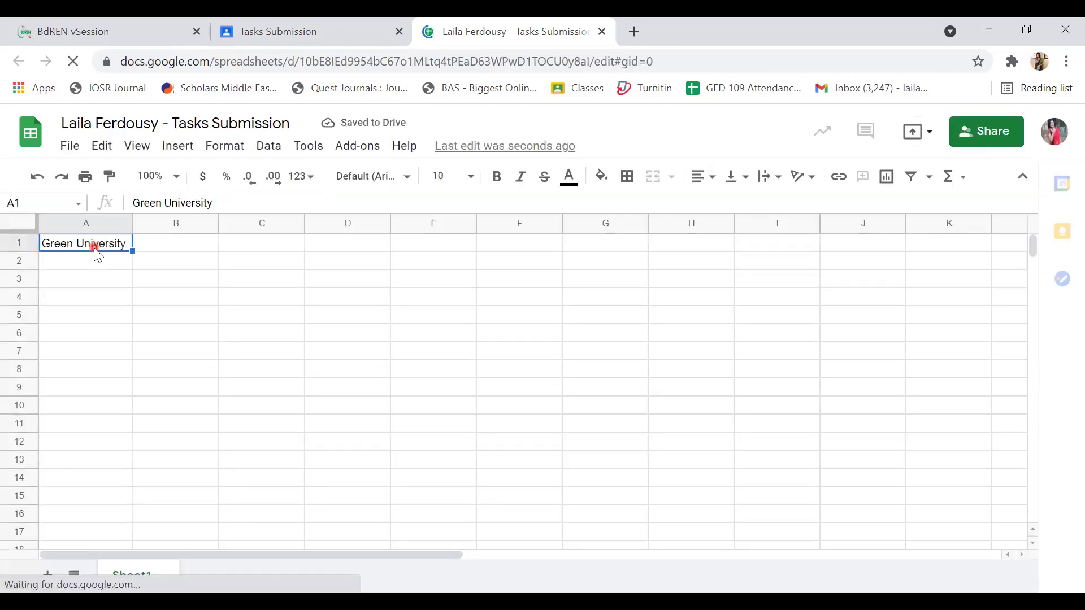
left_click(603, 31)
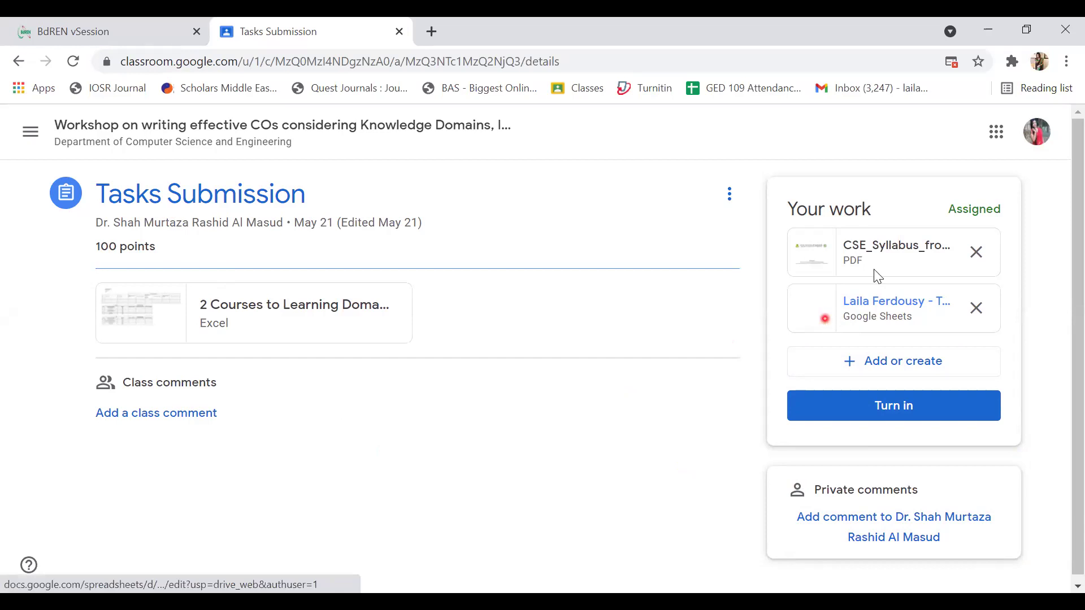
Remove both the CSE_Syllabus PDF and the Google Sheets attachment from the Tasks Submission work.
left_click(974, 254)
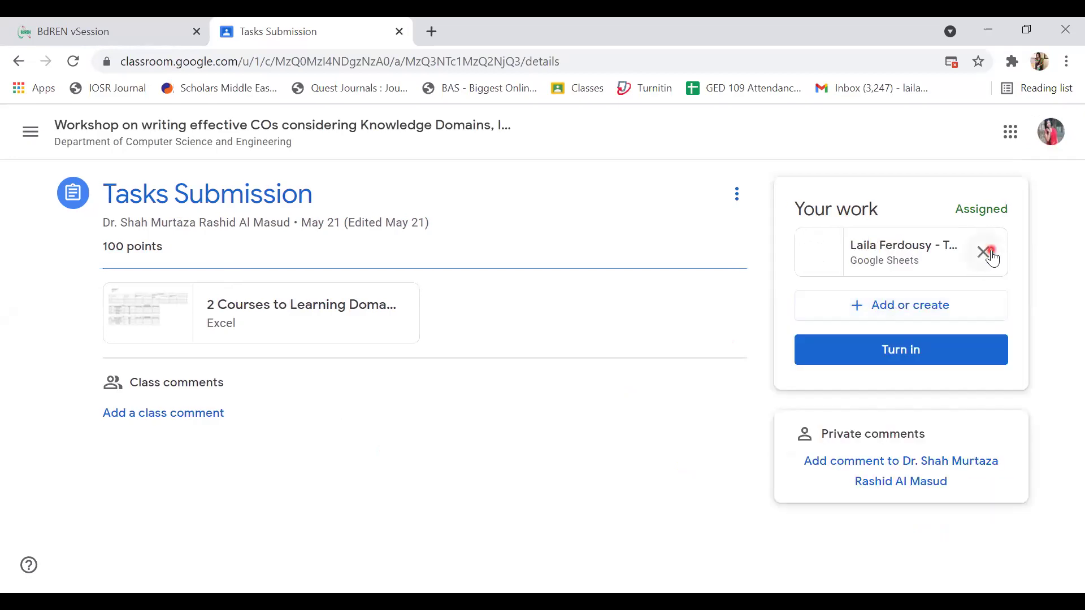
left_click(991, 254)
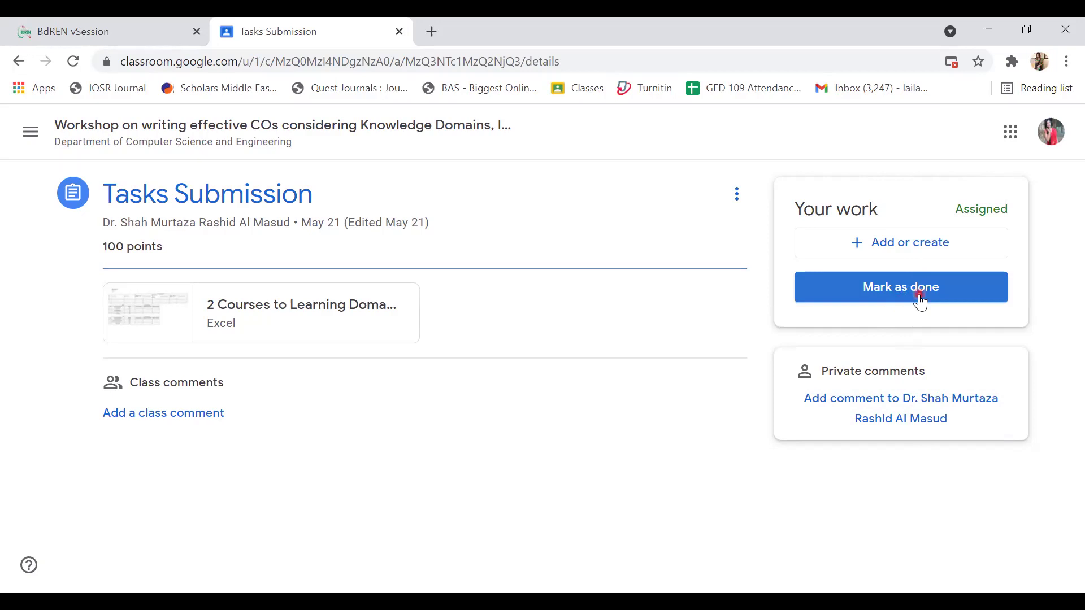
Create a new Google Docs attachment for the Tasks Submission work, and remove it without turning it in.
left_click(905, 249)
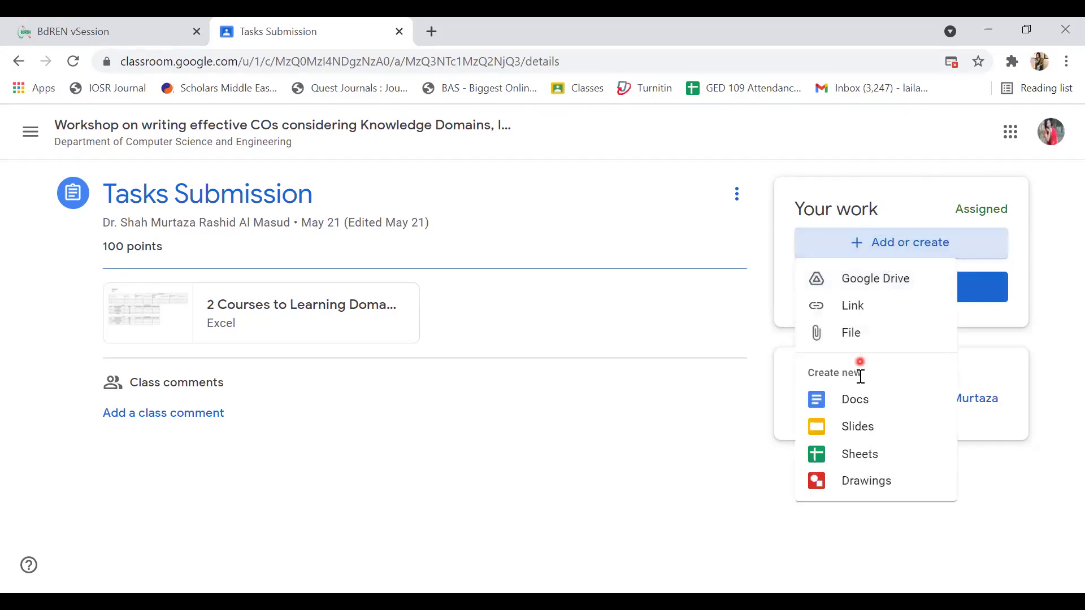
left_click(852, 405)
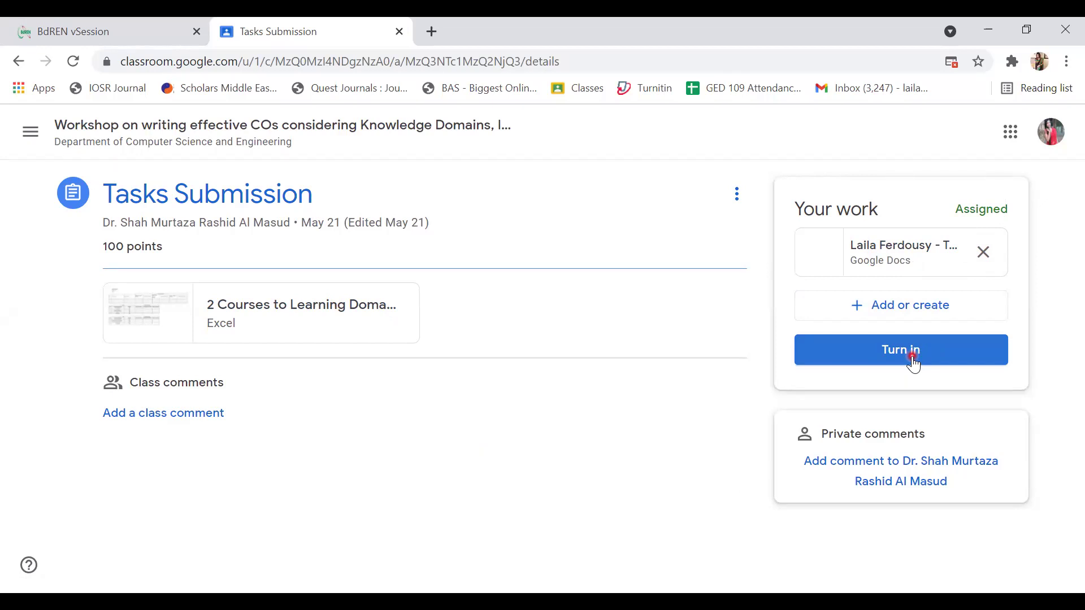
left_click(864, 252)
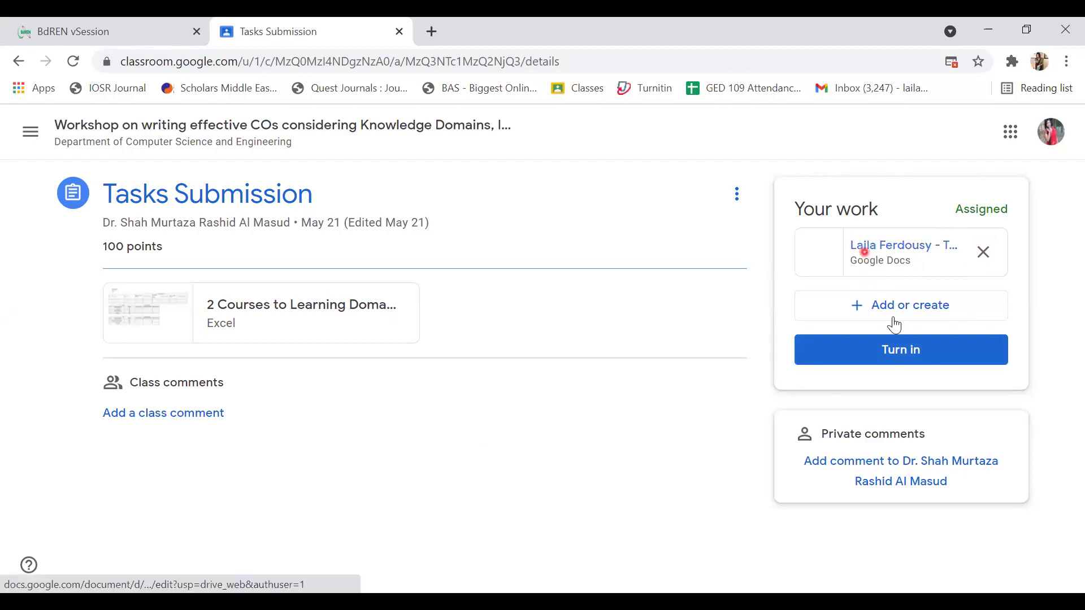
left_click(899, 363)
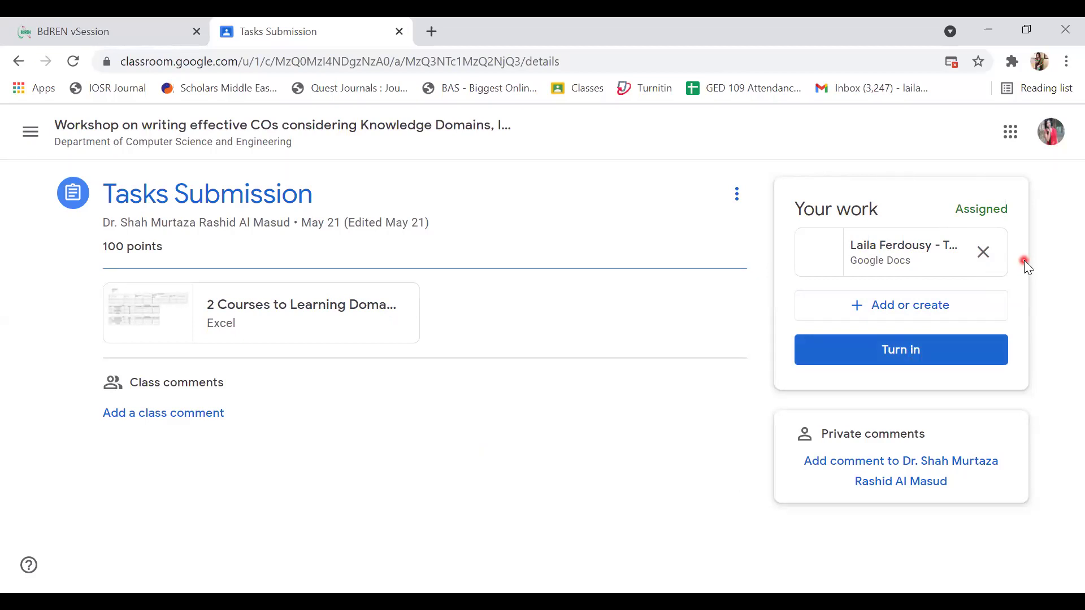
left_click(984, 254)
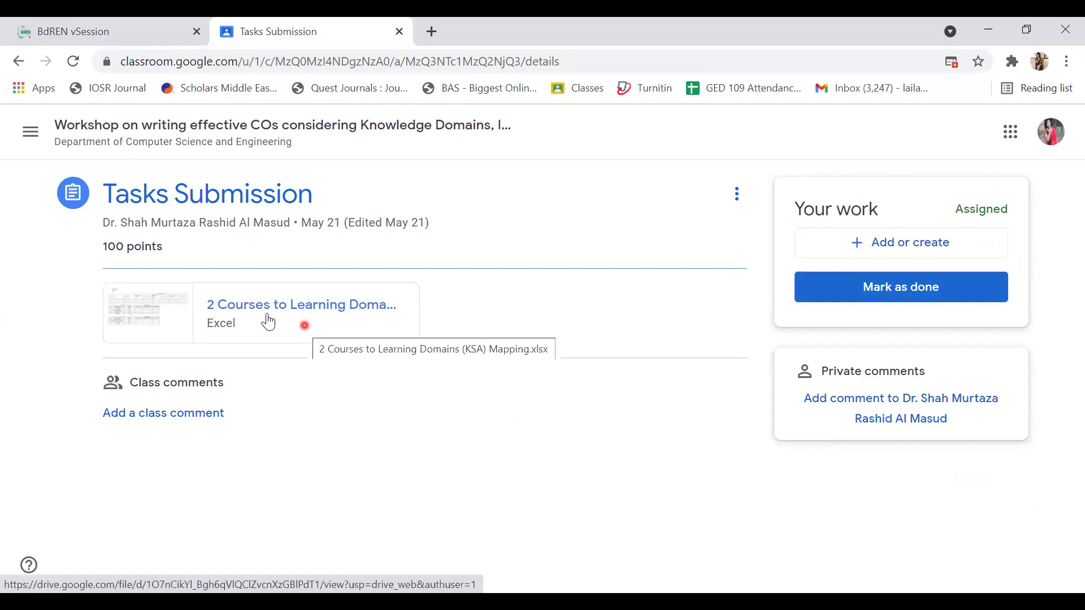
Start marking Tasks Submission as done without any attached work, and cancel at the confirmation.
left_click(223, 300)
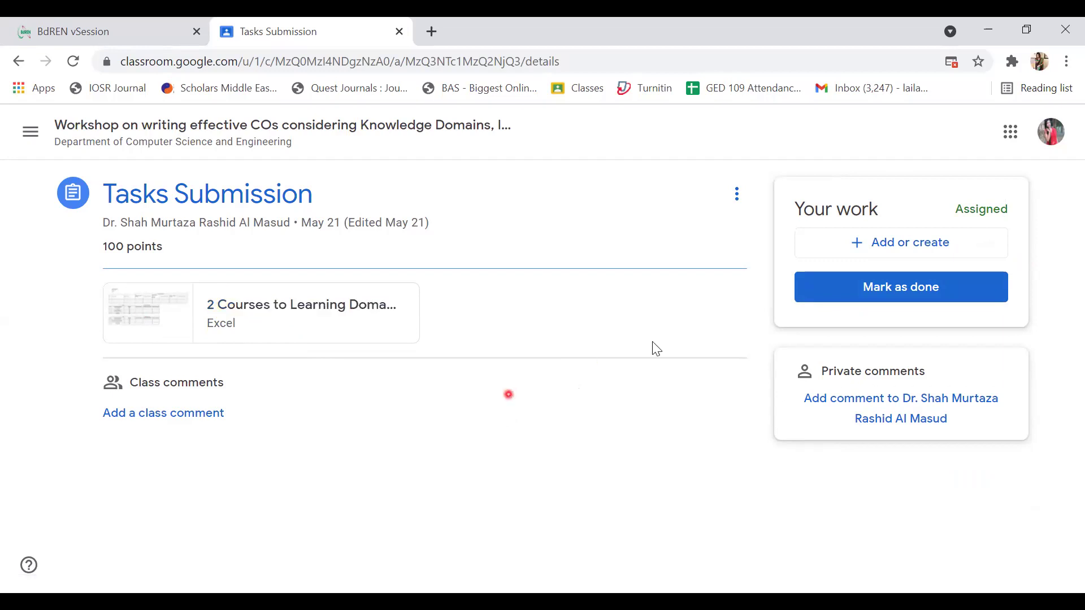
left_click(926, 291)
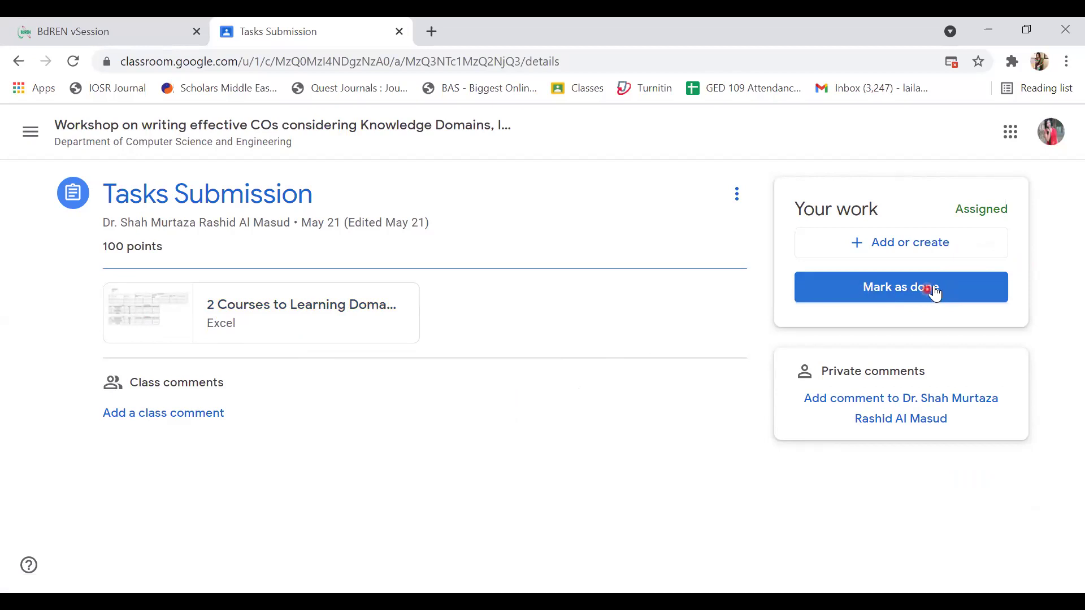
left_click(900, 297)
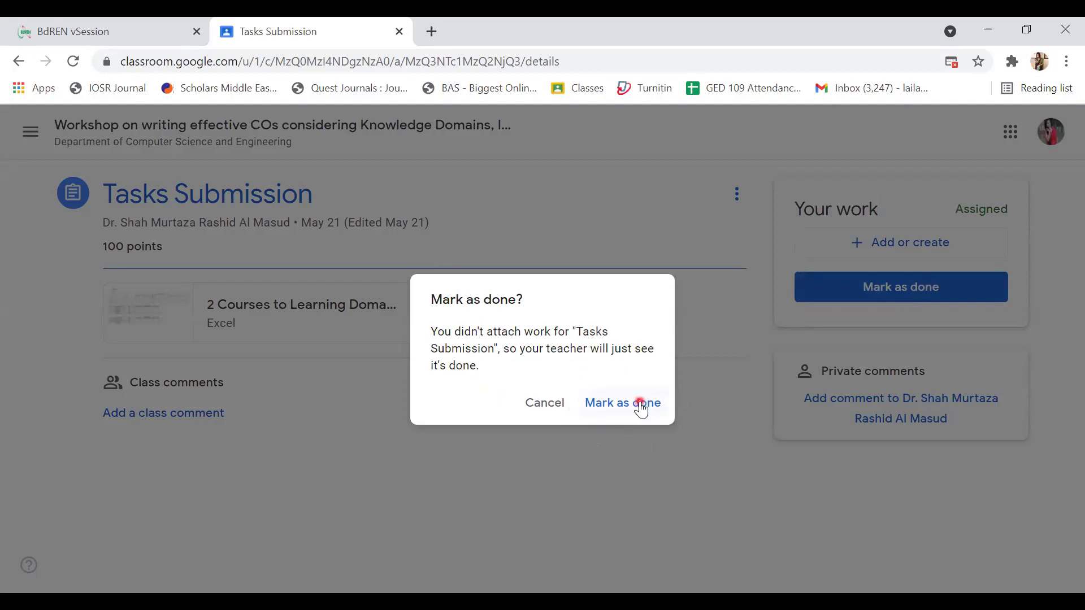
left_click(546, 403)
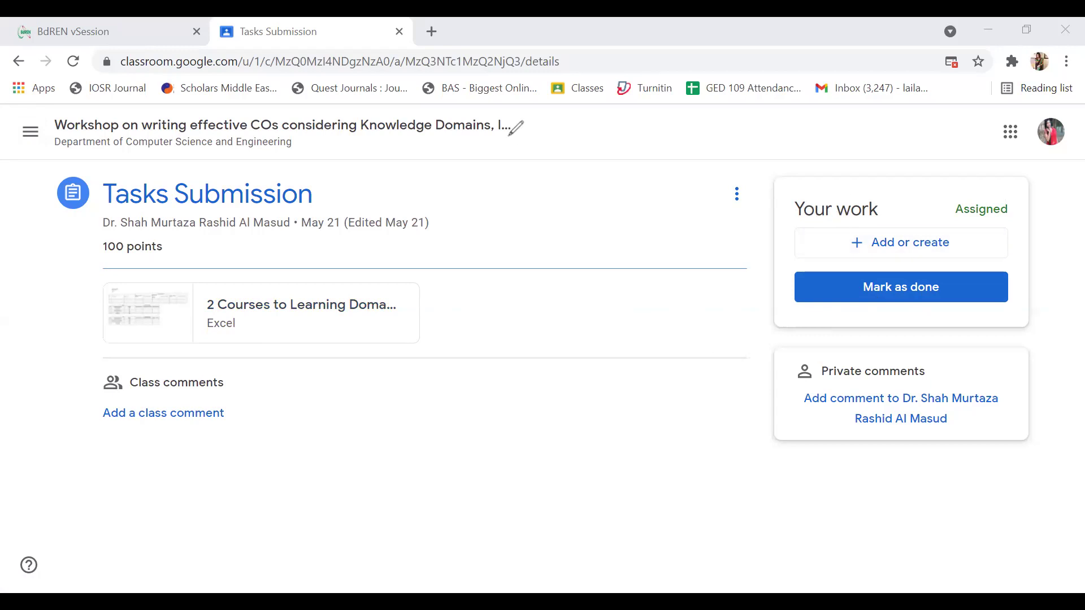
Look through the options for adding or creating work on the Tasks Submission assignment, without choosing one.
left_click(907, 244)
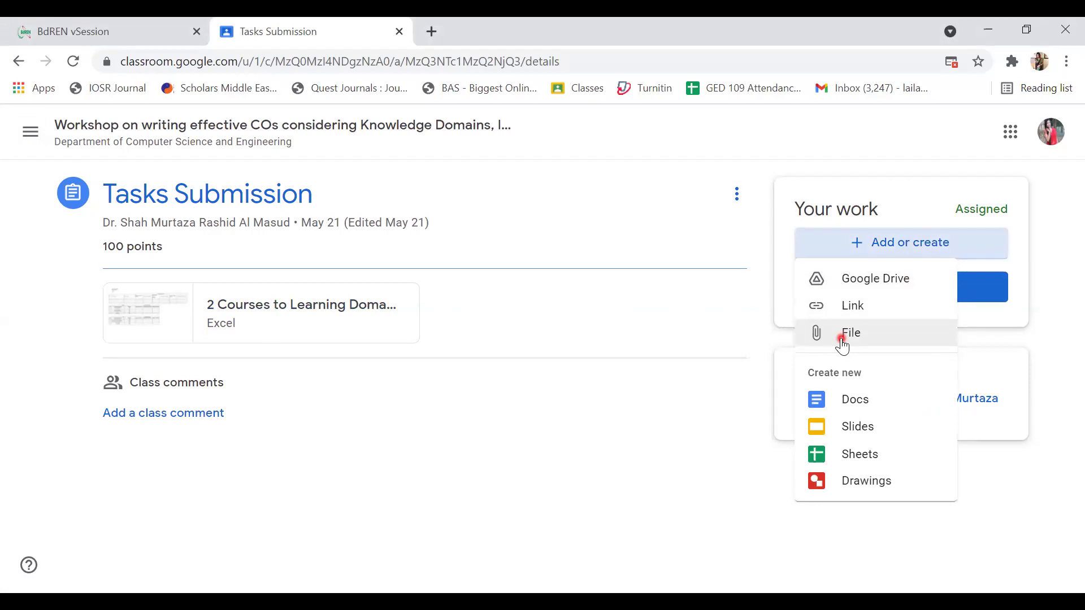
left_click(833, 289)
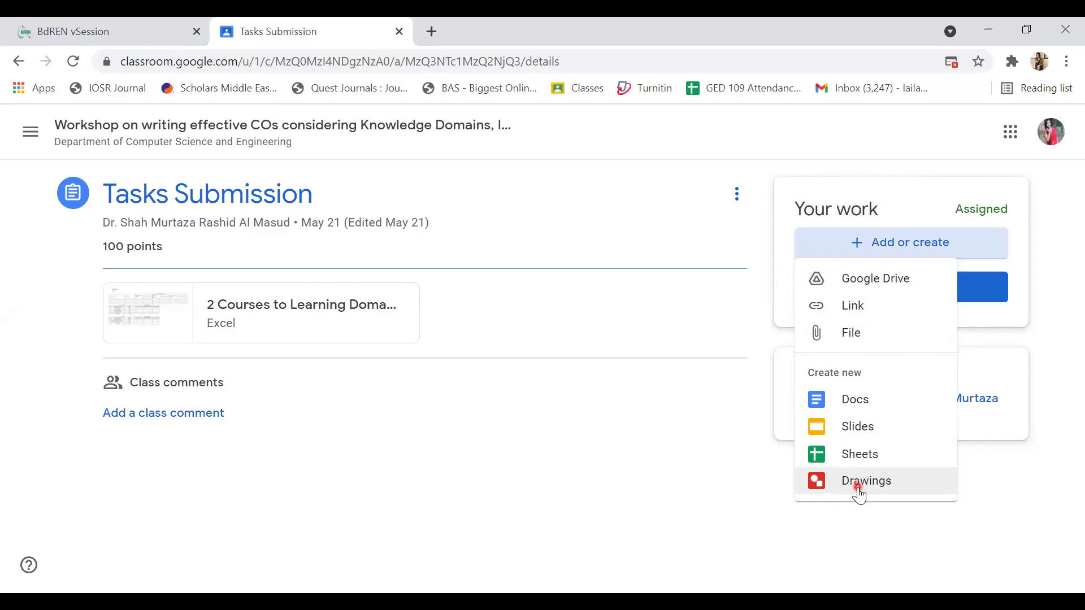
left_click(635, 433)
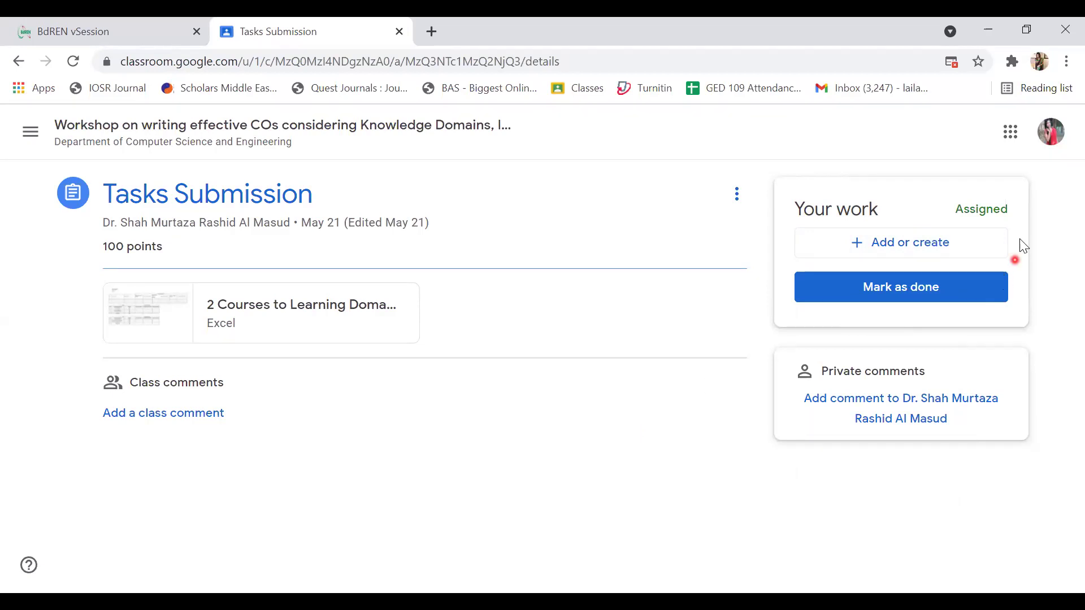
Create a new Google Docs attachment for the Tasks Submission work and enter "1st Class test of MBS-405" in it.
left_click(976, 246)
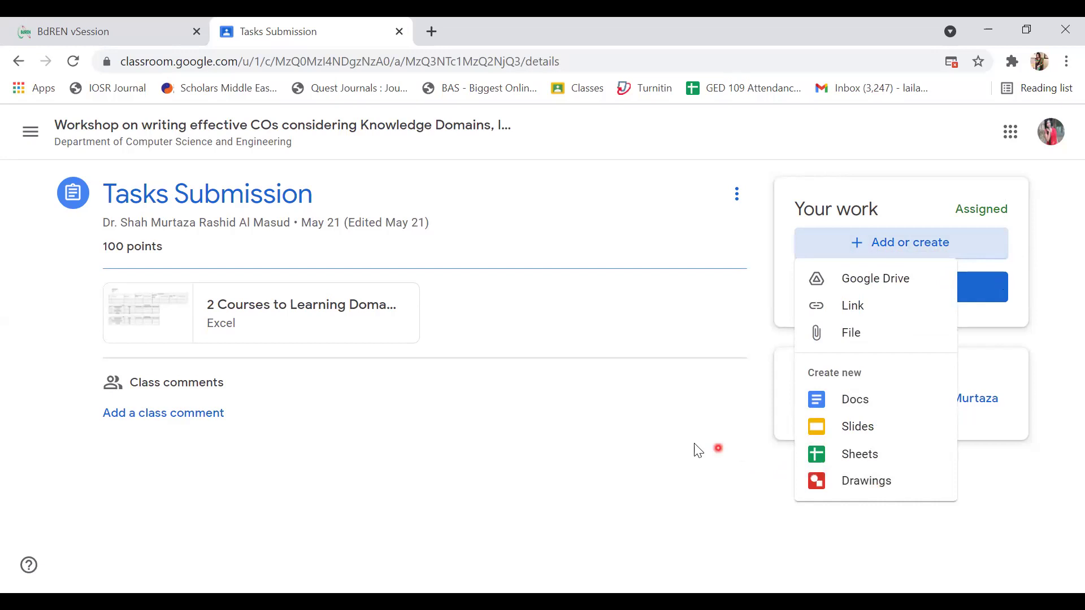
left_click(855, 414)
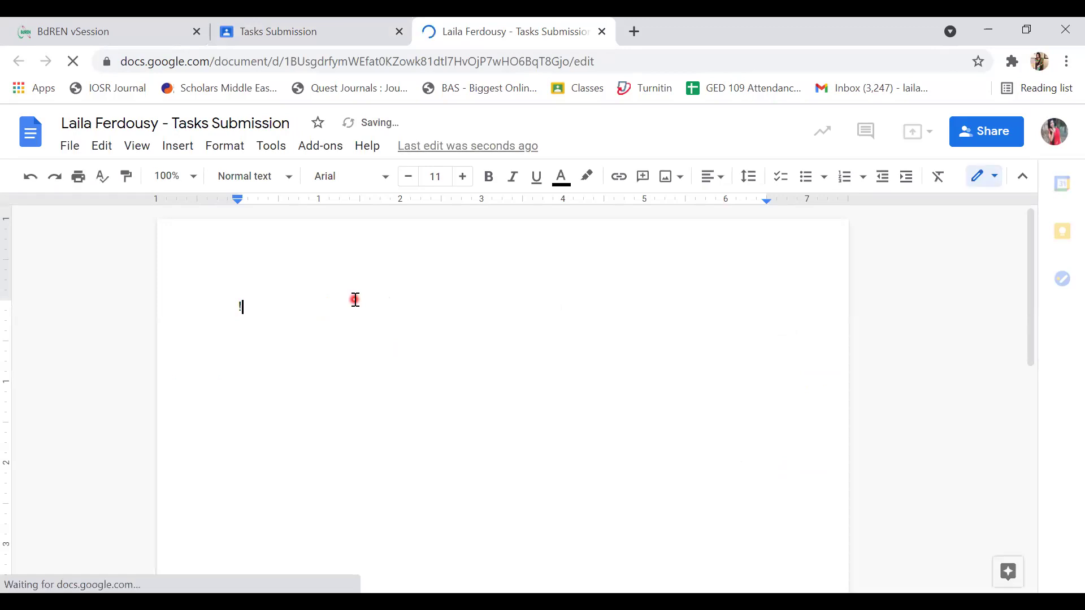
type("1st ")
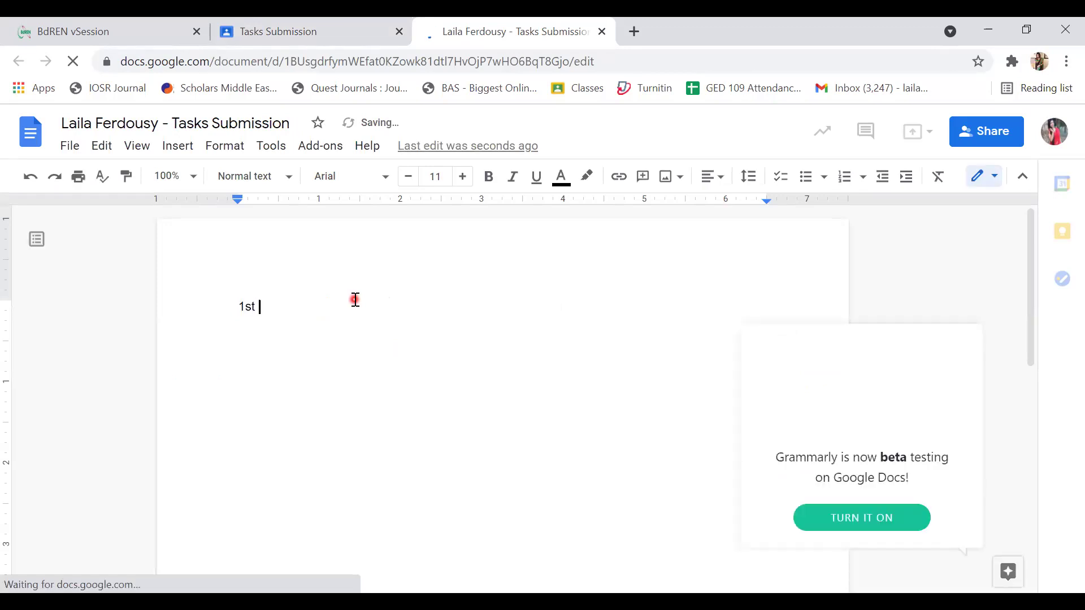
type("C")
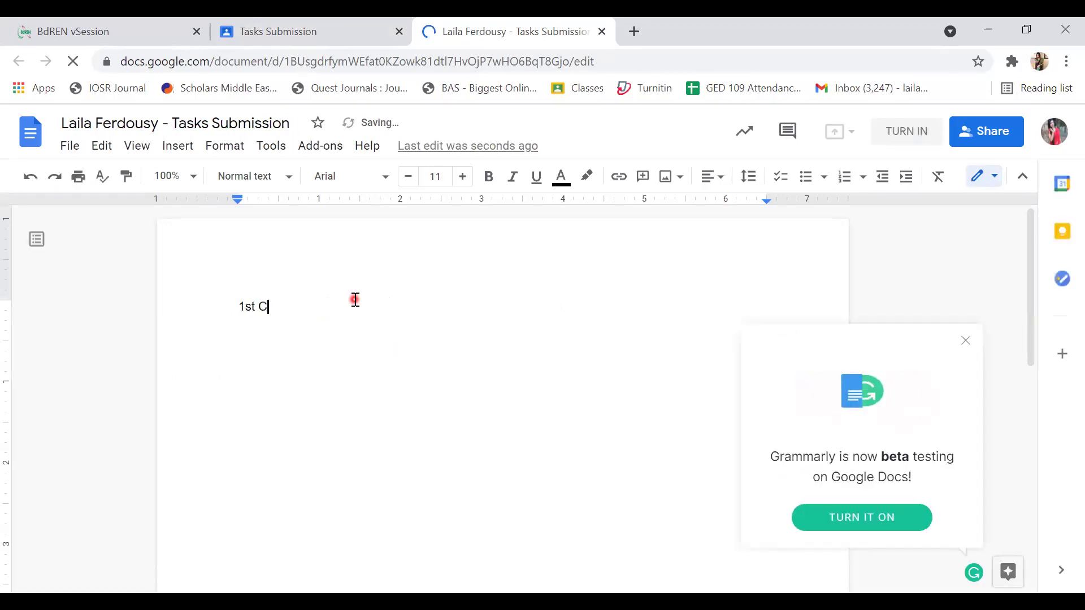
type("lass t")
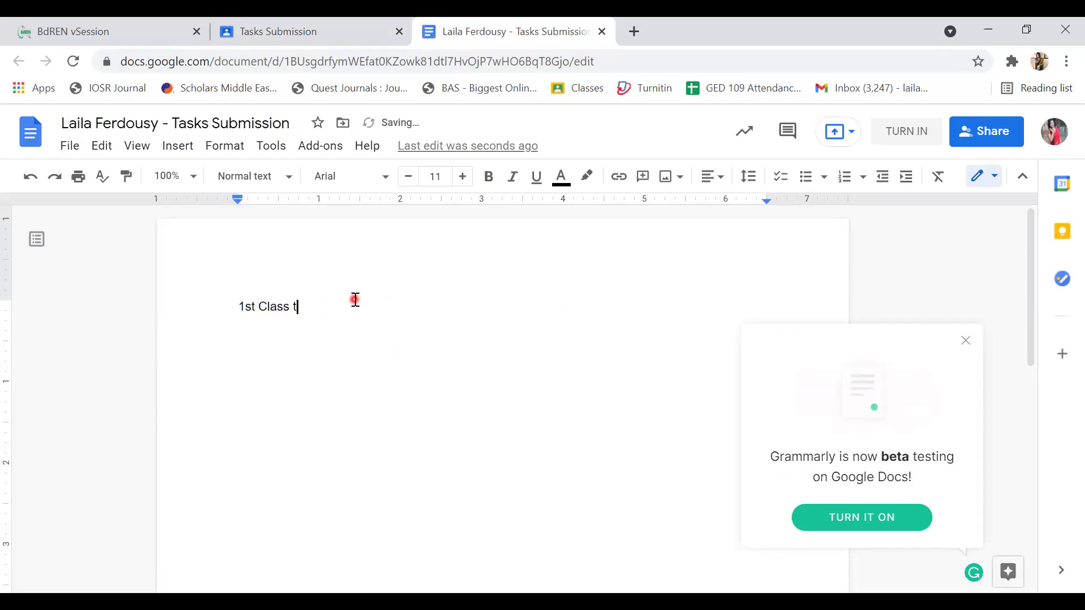
type("est of M")
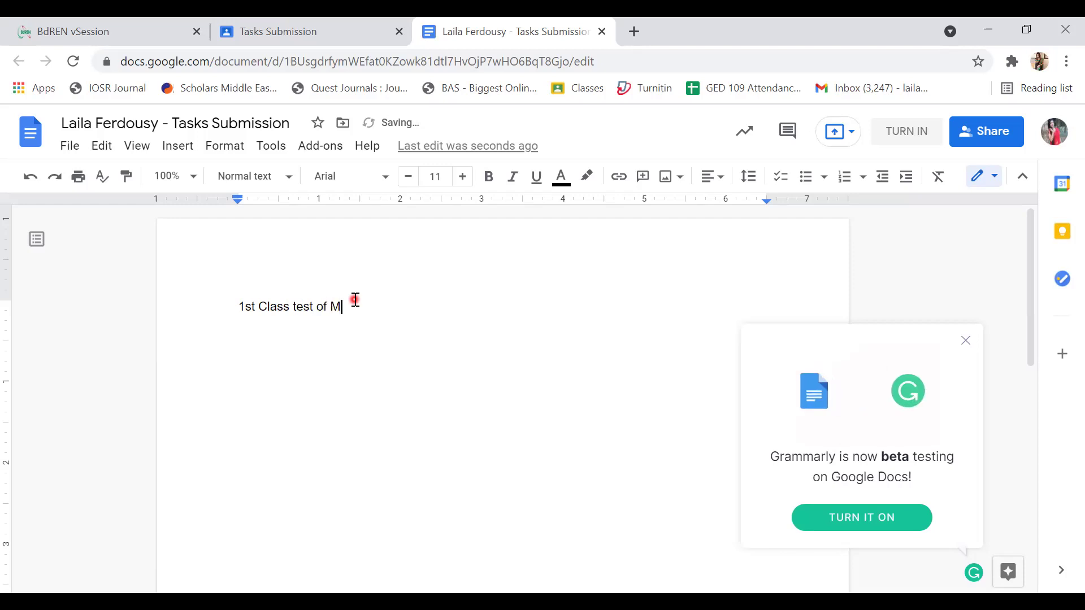
type("BS-405")
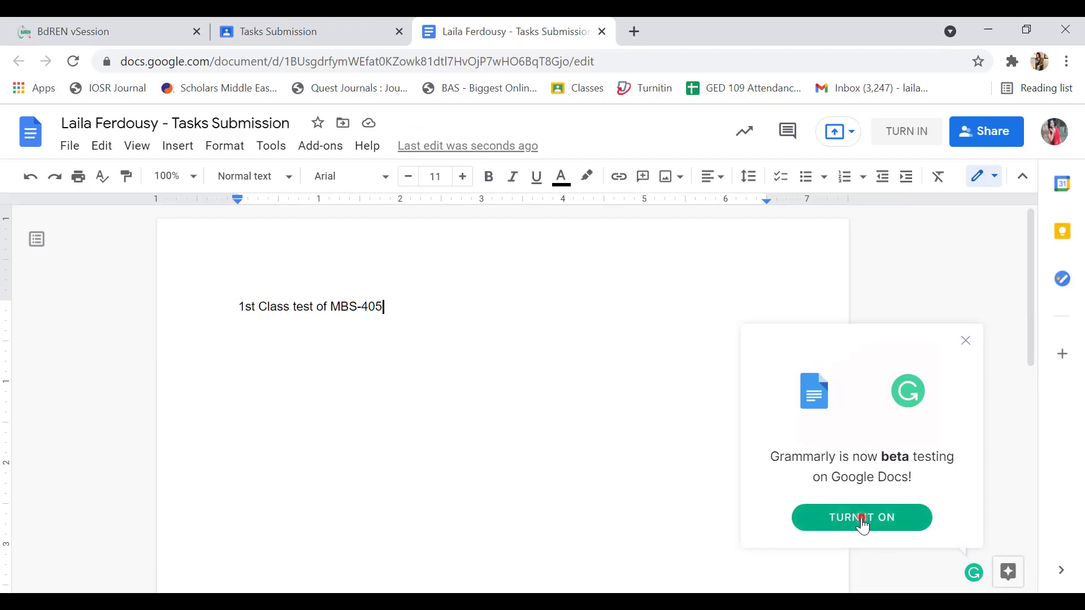
Turn on Grammarly for the document, and close the document to return to the assignment.
left_click(862, 518)
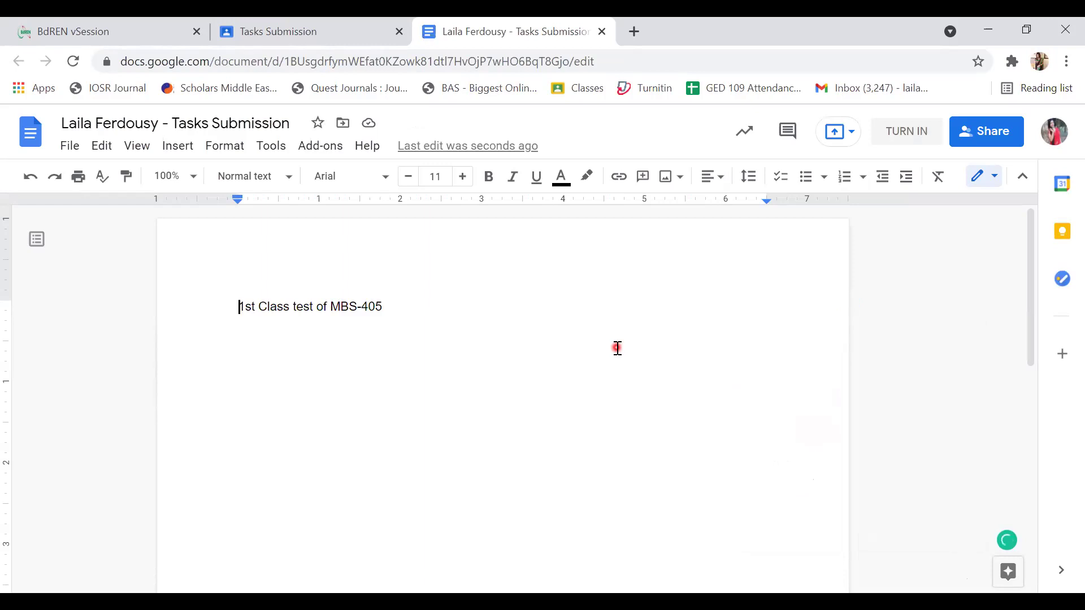
left_click(603, 32)
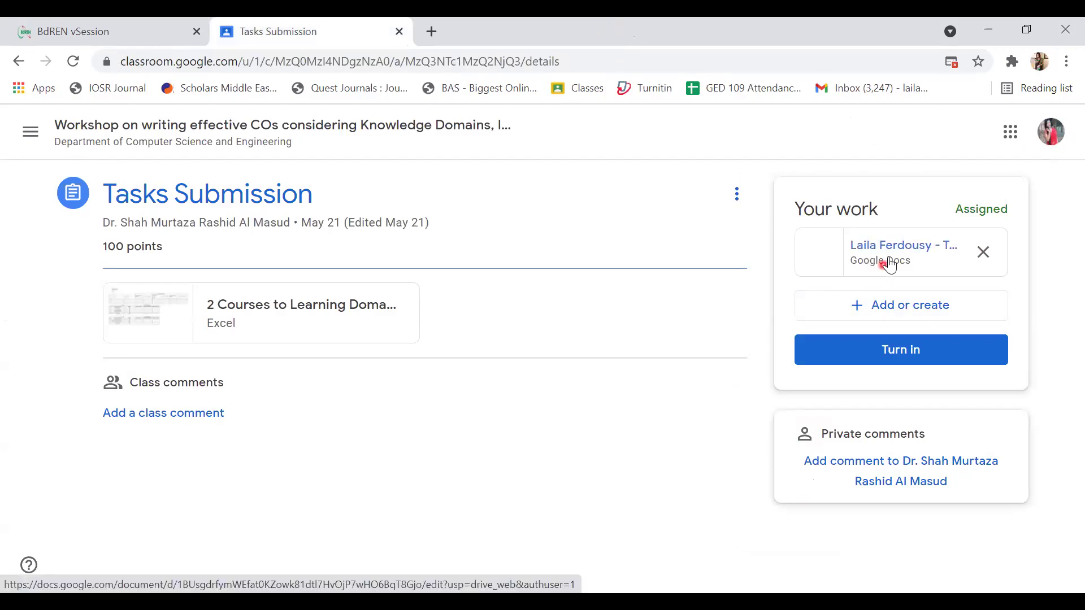
Create a new Google Drawings attachment for the Tasks Submission work.
left_click(858, 310)
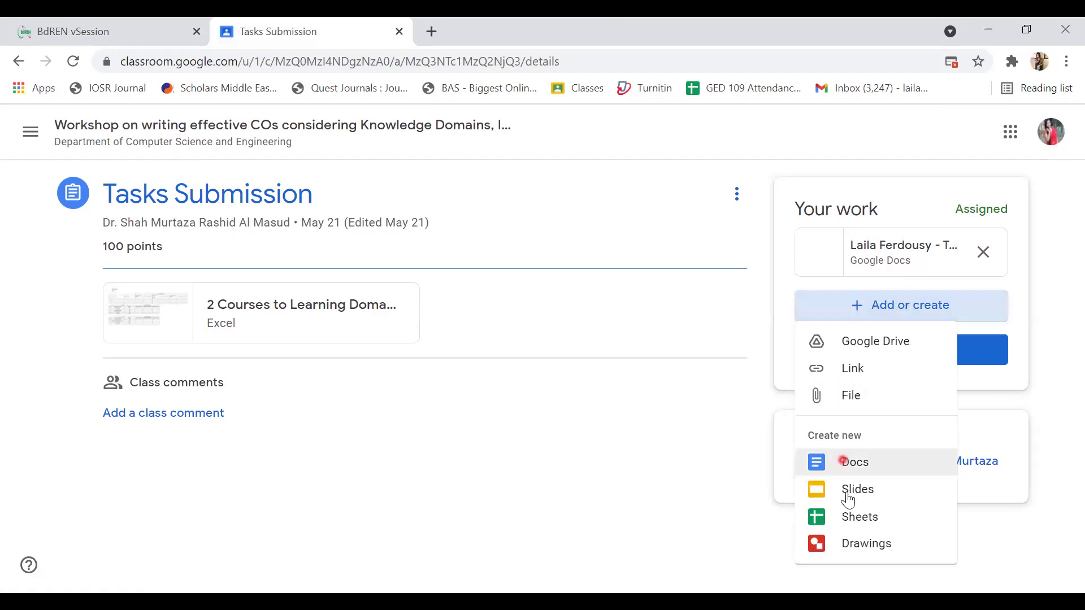
left_click(851, 541)
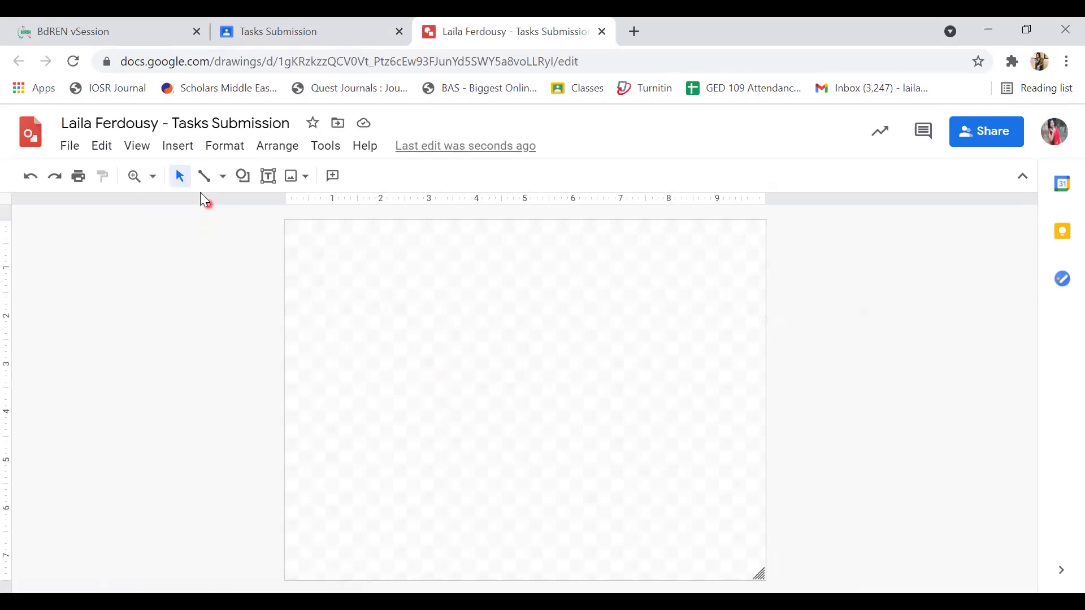
left_click(178, 180)
left_click(431, 407)
mouse_move(433, 427)
left_mouse_down()
mouse_move(679, 427)
mouse_move(671, 252)
left_mouse_up()
key("Escape")
left_click_drag(397, 455, 633, 472)
key("ctrl+z")
Add a text box reading "dddd" in the upper part of the drawing, and close the drawing.
left_click(268, 175)
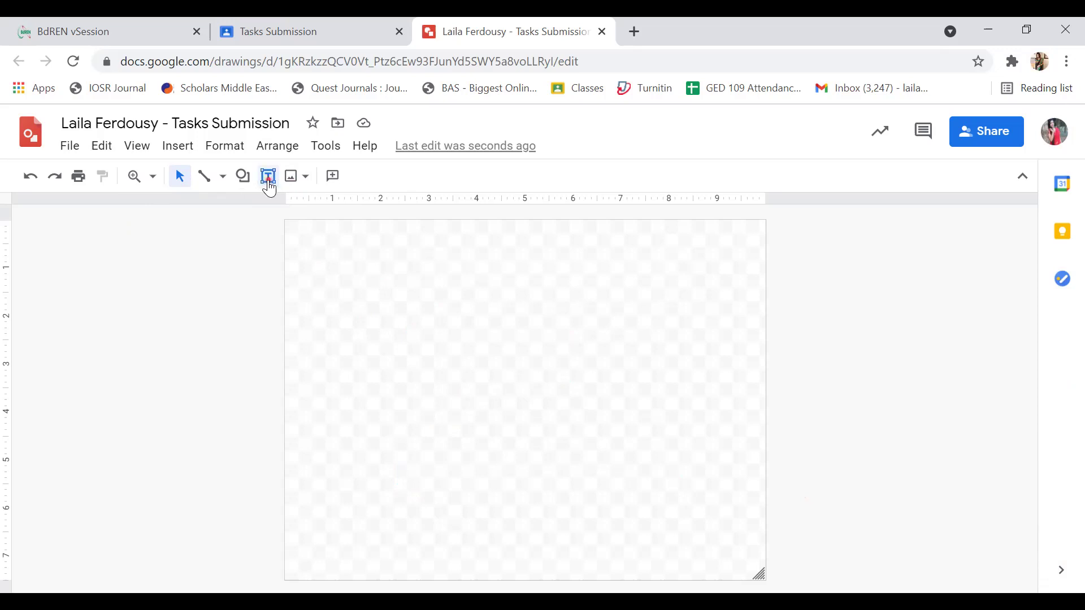
left_click(351, 290)
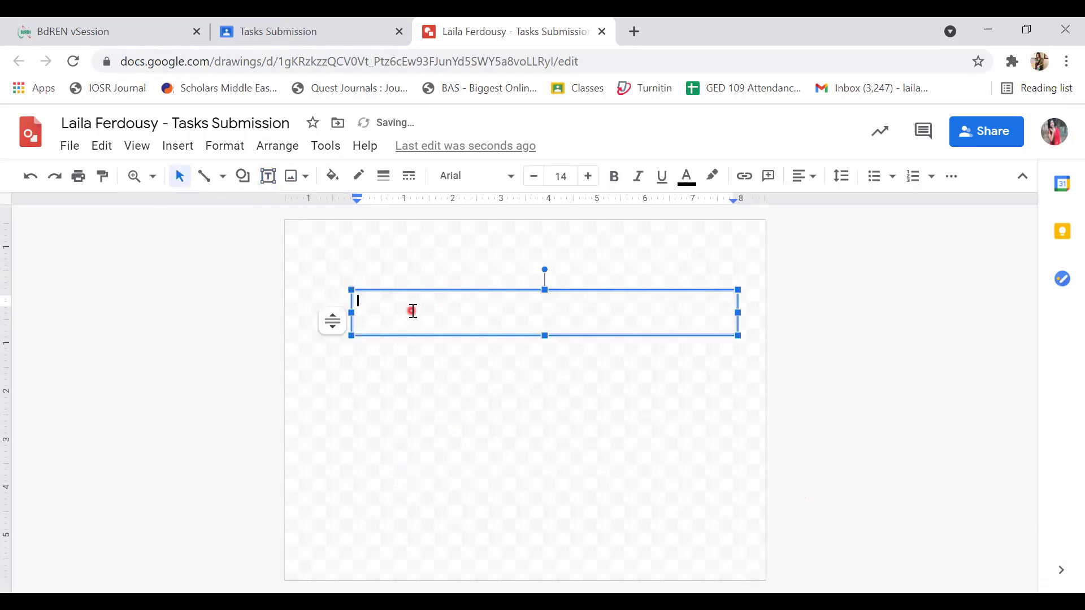
type("dddd")
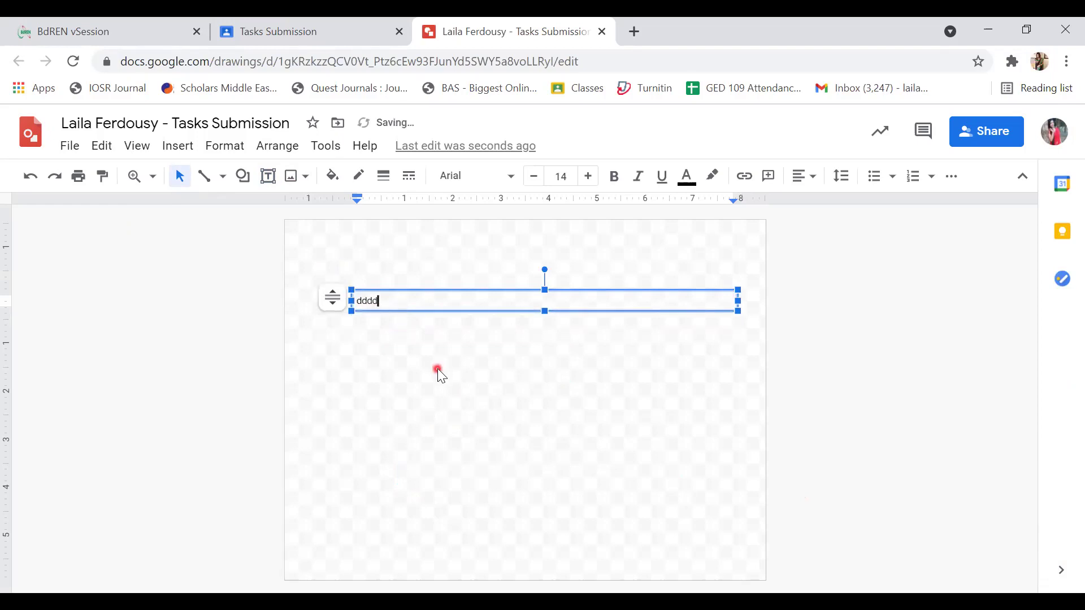
left_click(434, 414)
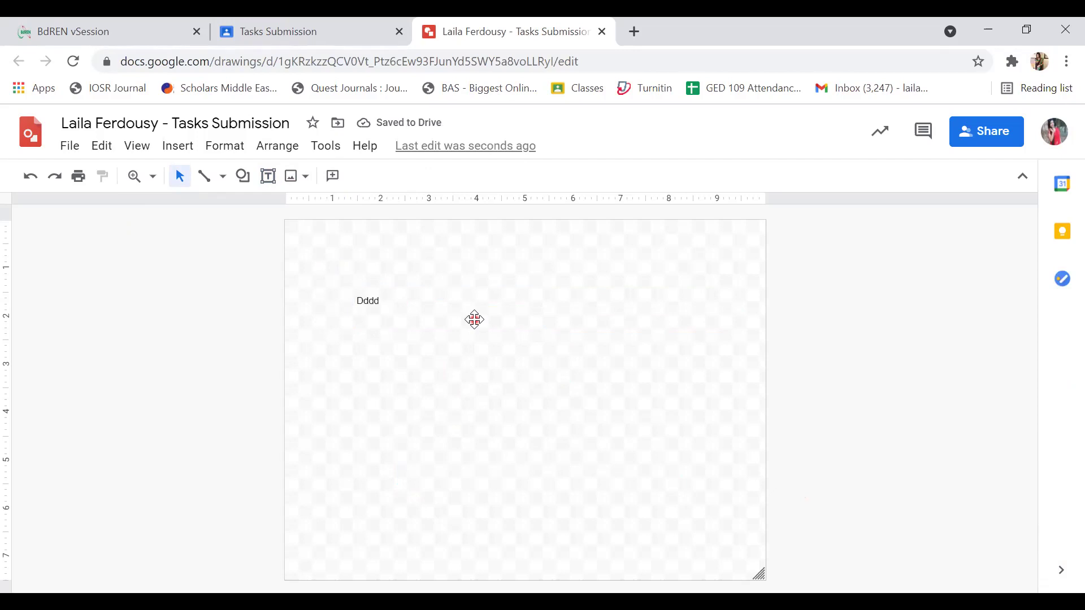
left_click(475, 320)
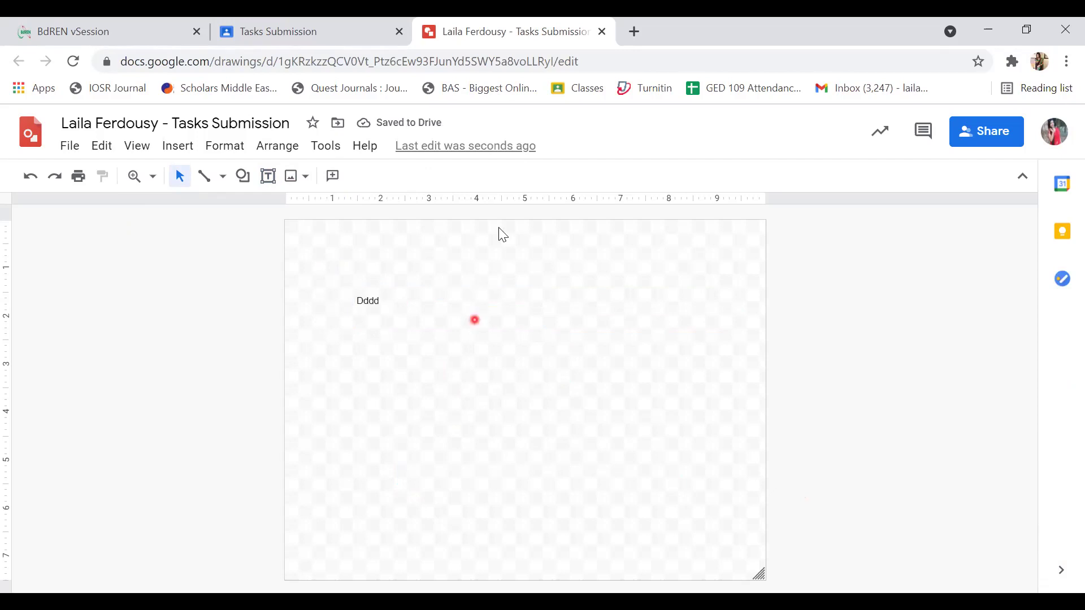
left_click(604, 31)
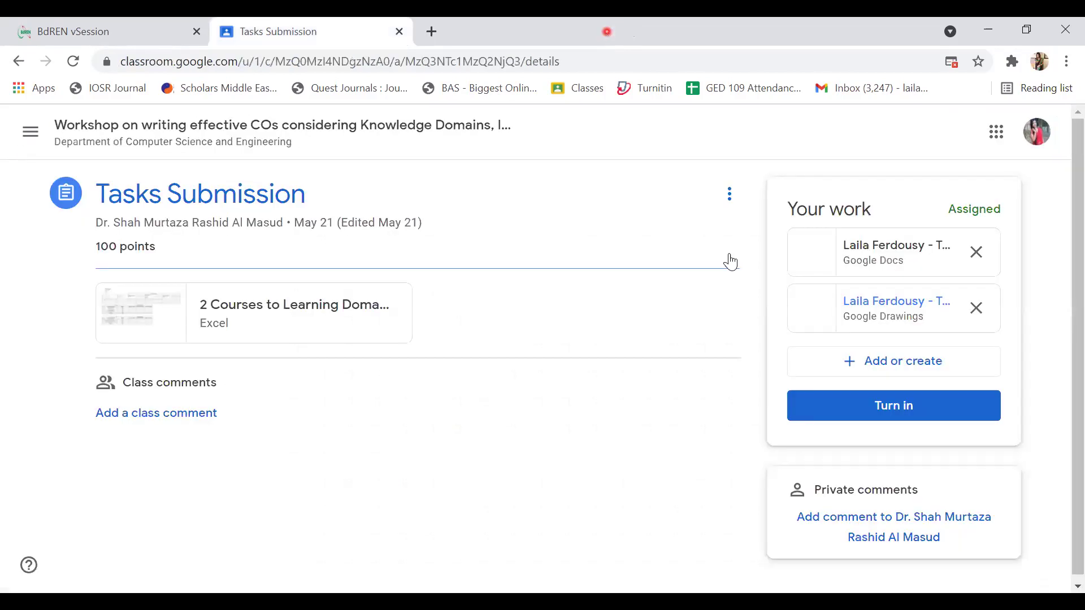
Open the file upload dialog for the Tasks Submission work, and close it without attaching a file.
left_click(909, 301)
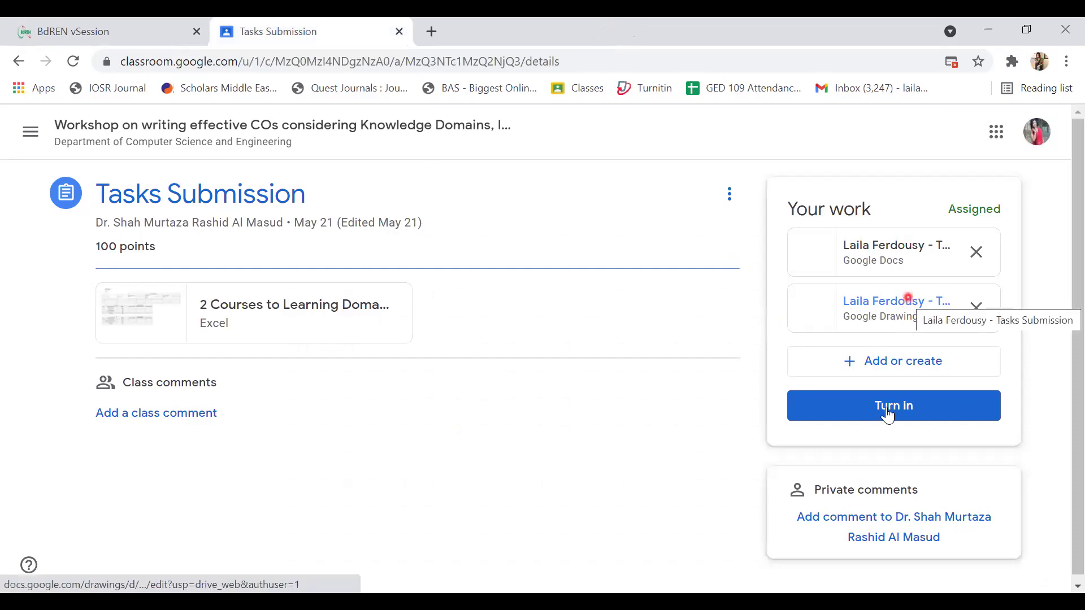
left_click(902, 347)
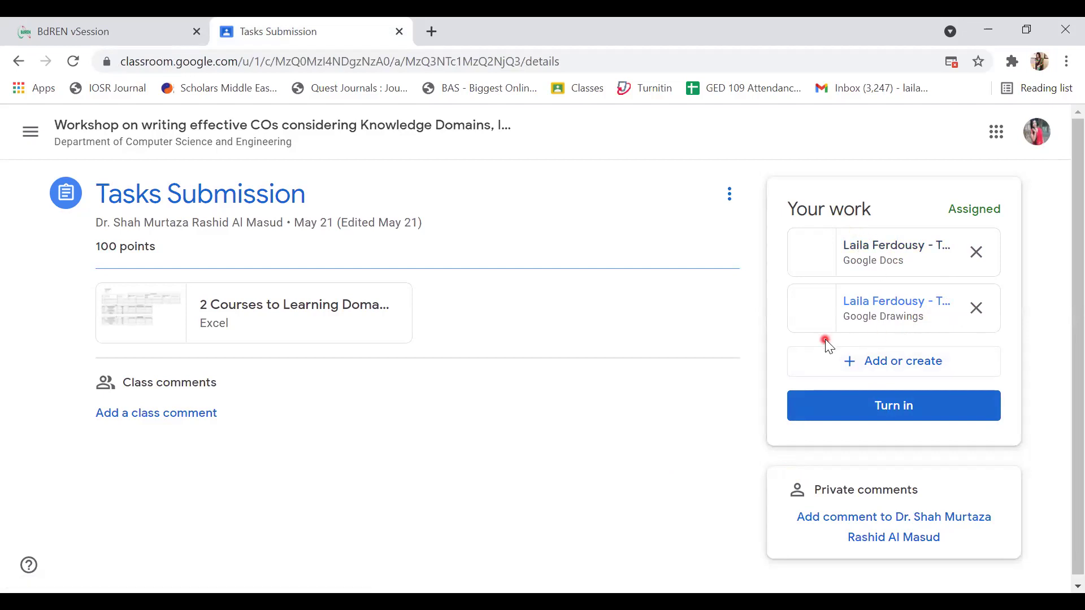
left_click(880, 360)
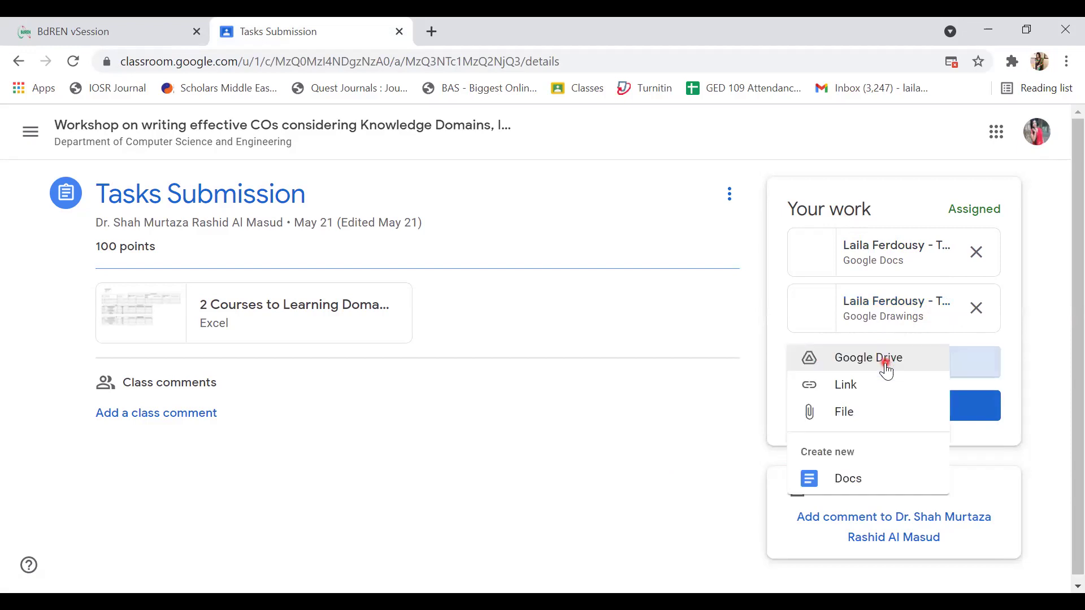
left_click(838, 412)
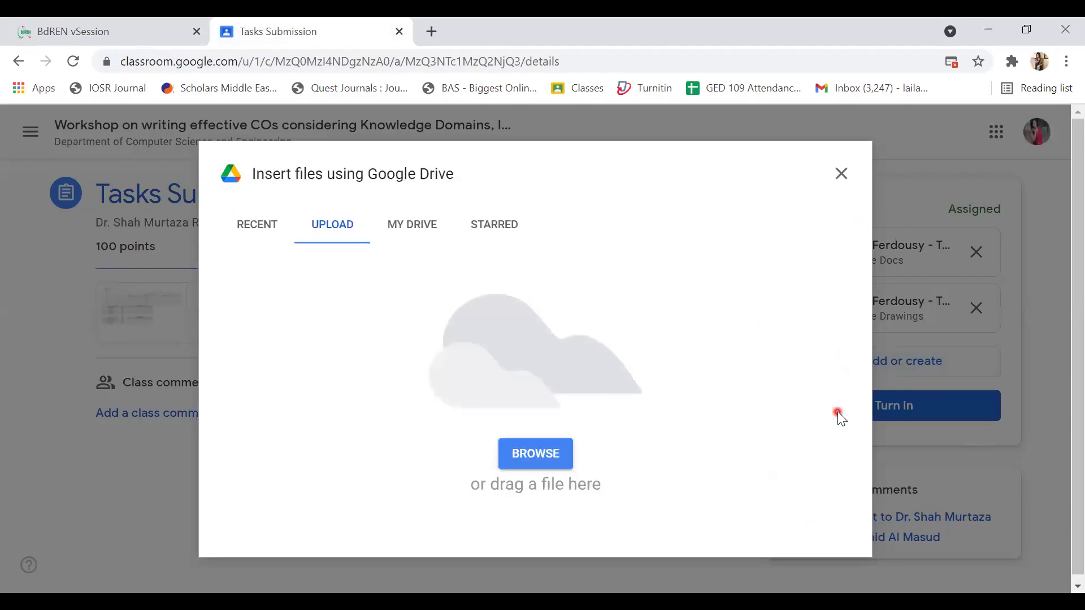
left_click(842, 172)
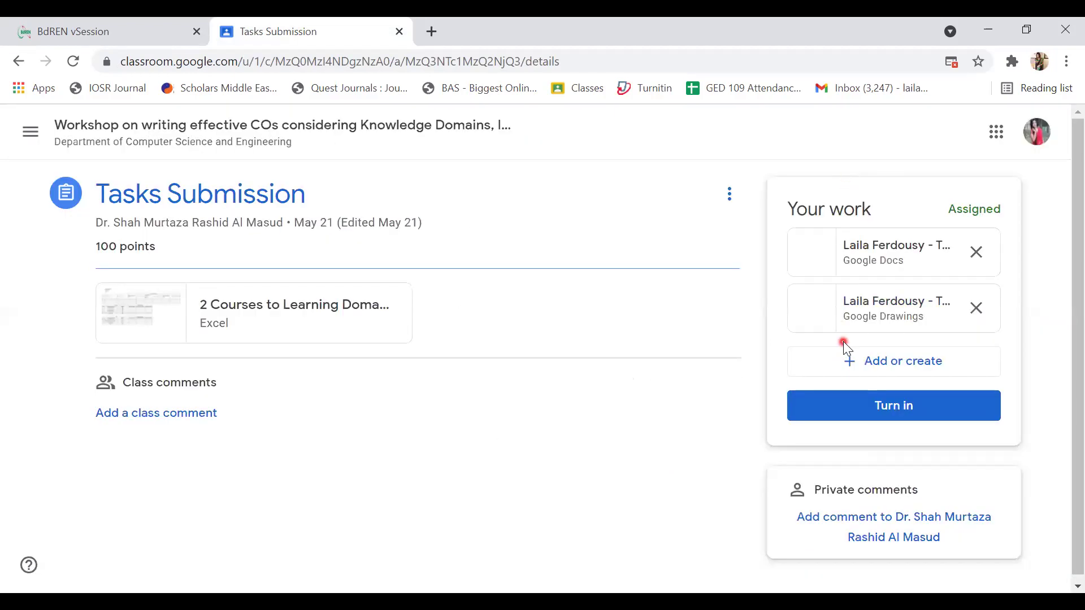
Remove both the Google Docs and the Google Drawings attachments from the Tasks Submission work.
left_click(977, 259)
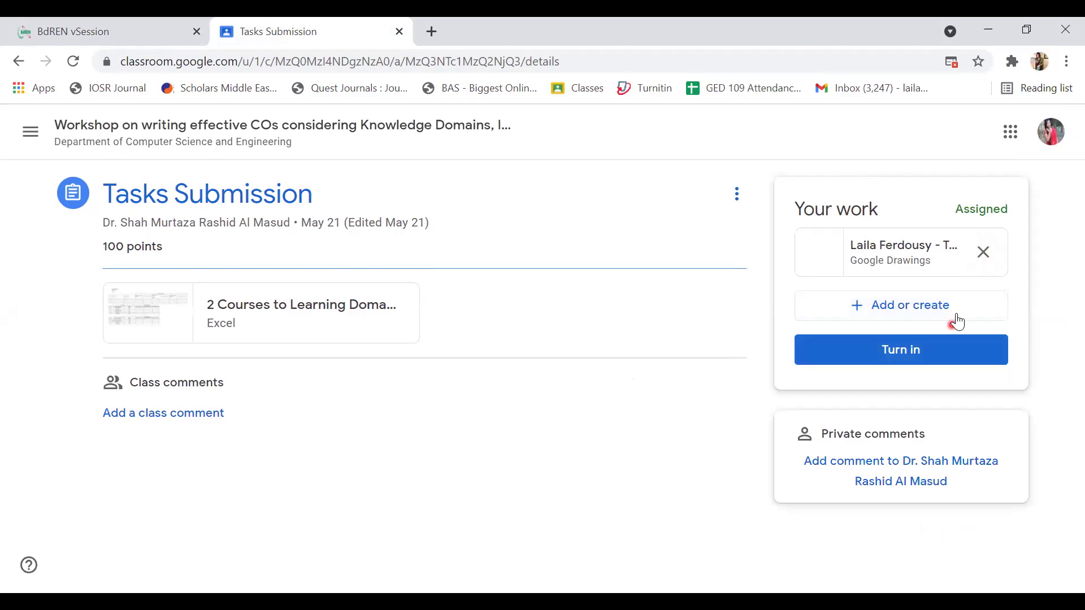
right_click(985, 254)
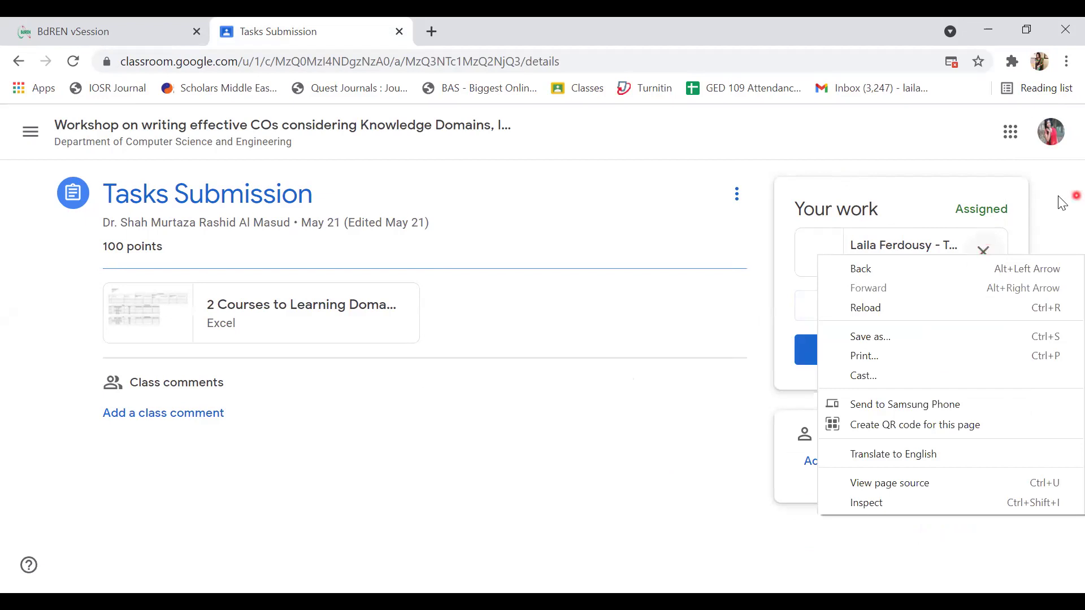
left_click_drag(1062, 203, 1063, 267)
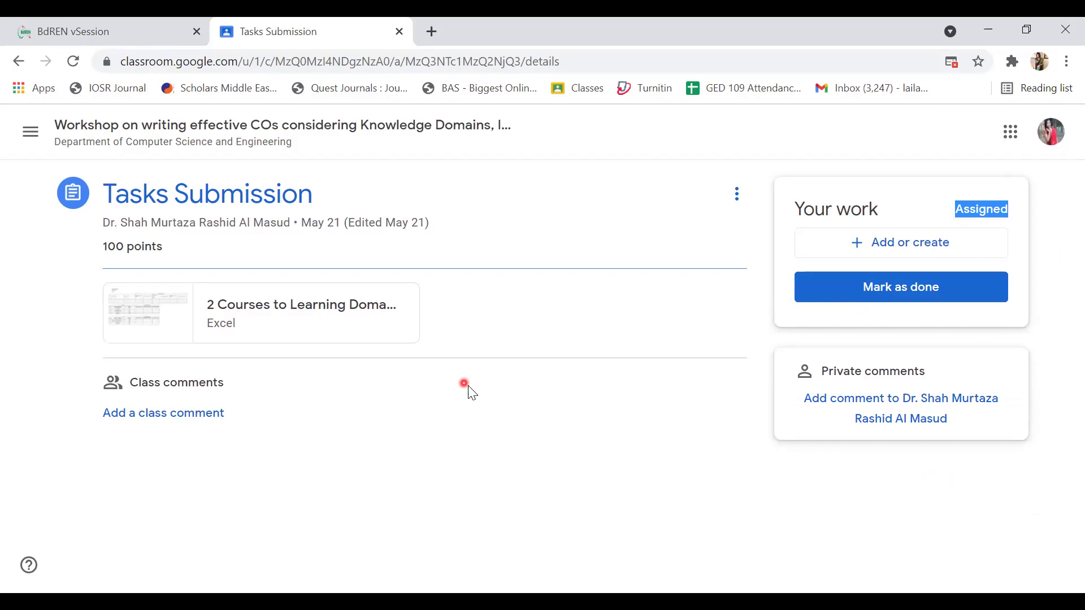
left_click(574, 417)
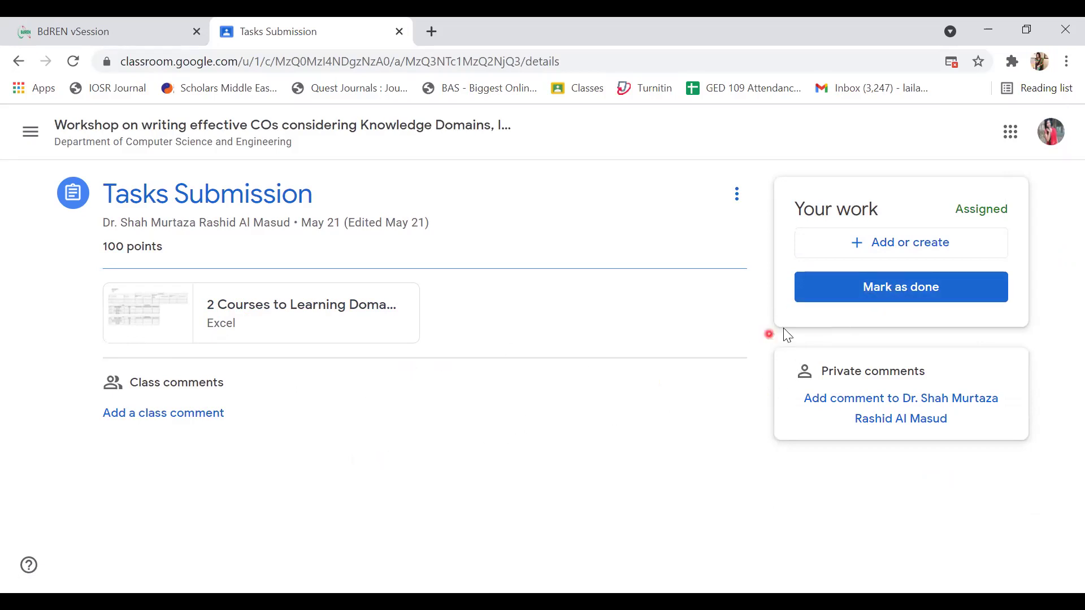
Switch to the Managerial Economics PDF in Microsoft Edge and browse back from page 39 to page 37.
left_click(885, 303)
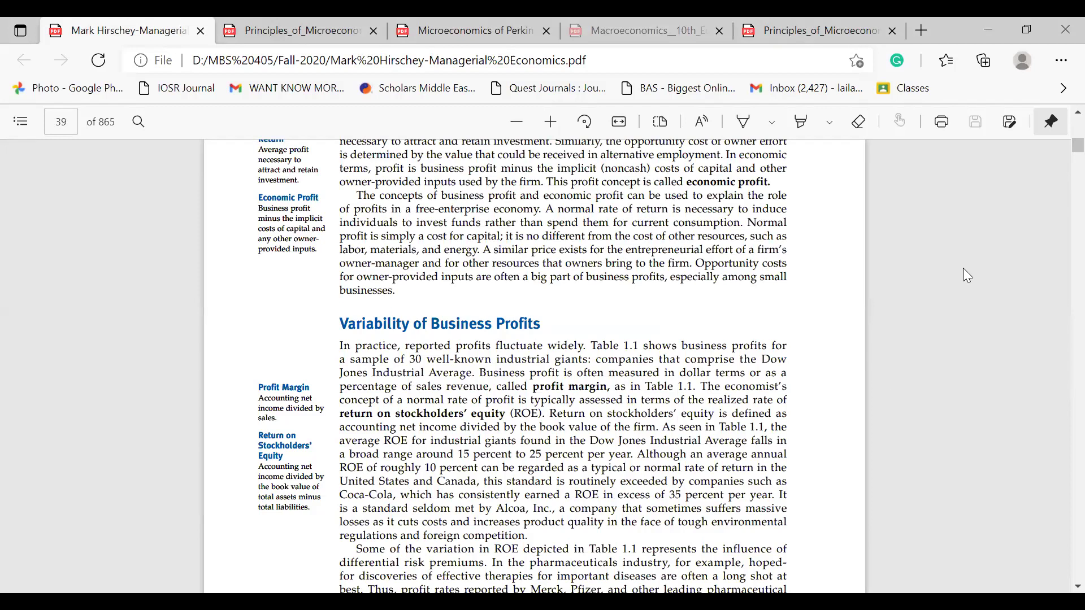
scroll(1062, 120, "up", 15)
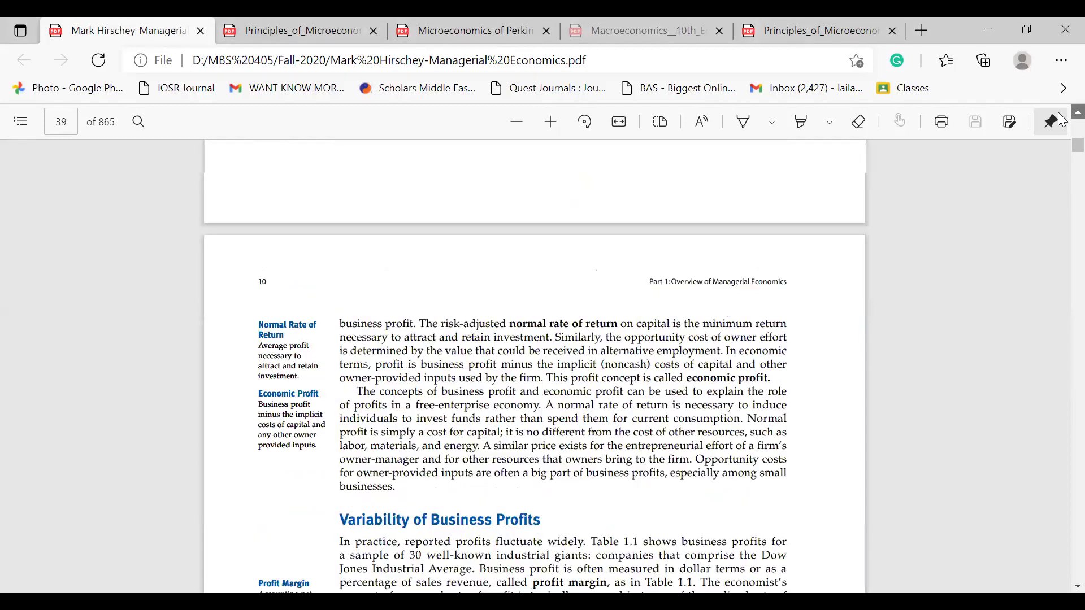
scroll(1062, 120, "up", 4)
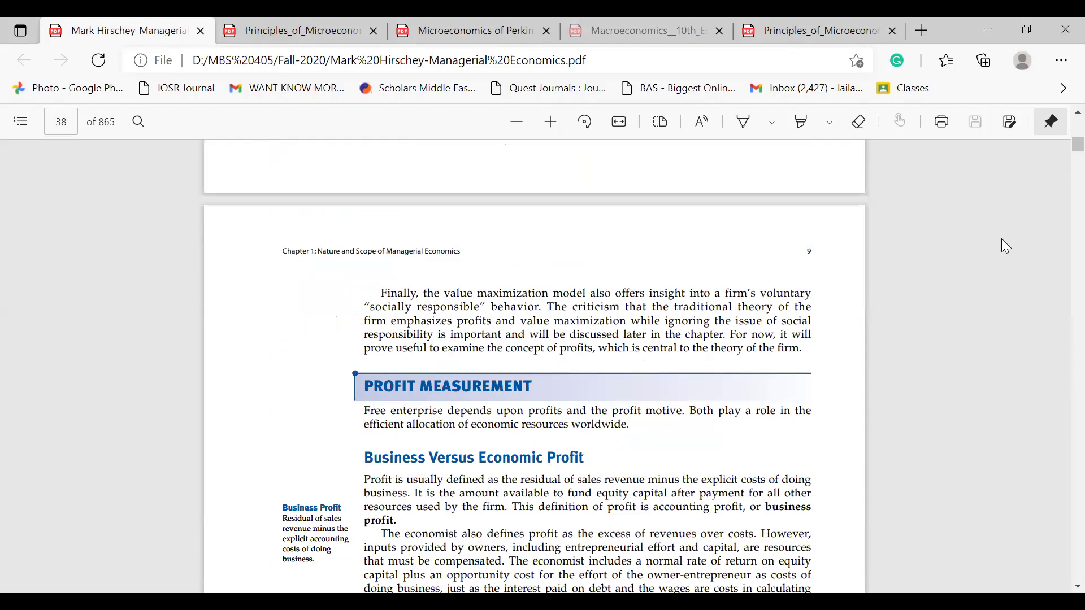
scroll(1063, 120, "up", 8)
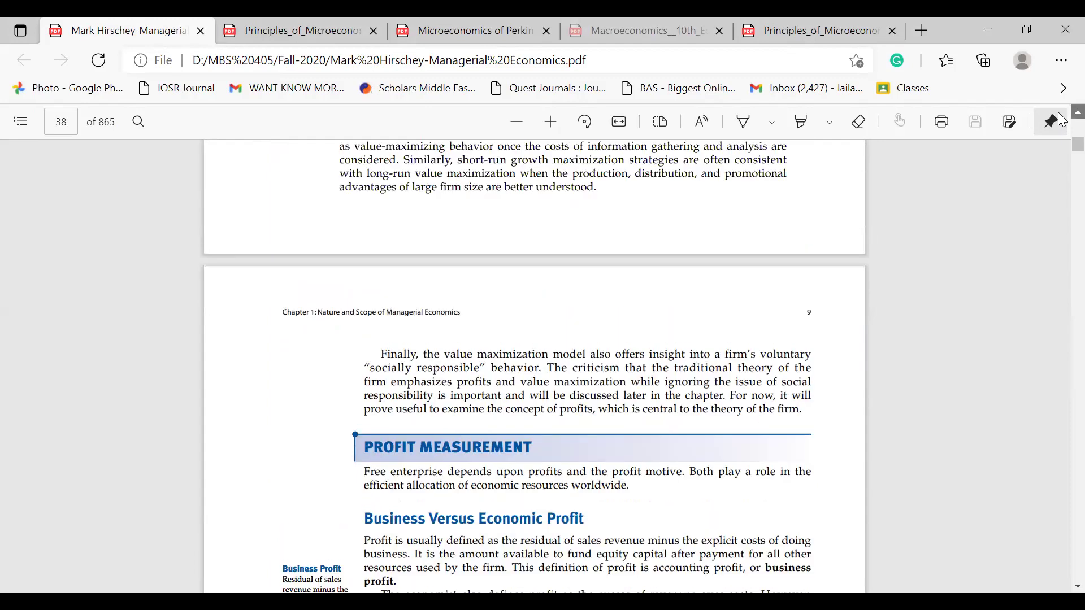
scroll(1063, 120, "up", 10)
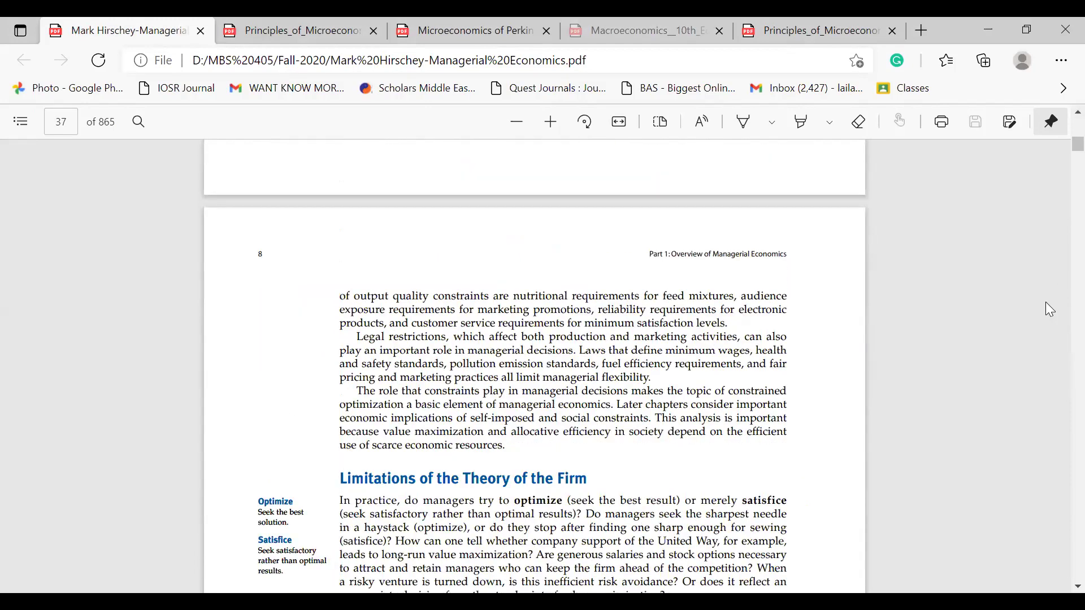
scroll(1047, 304, "up", 3)
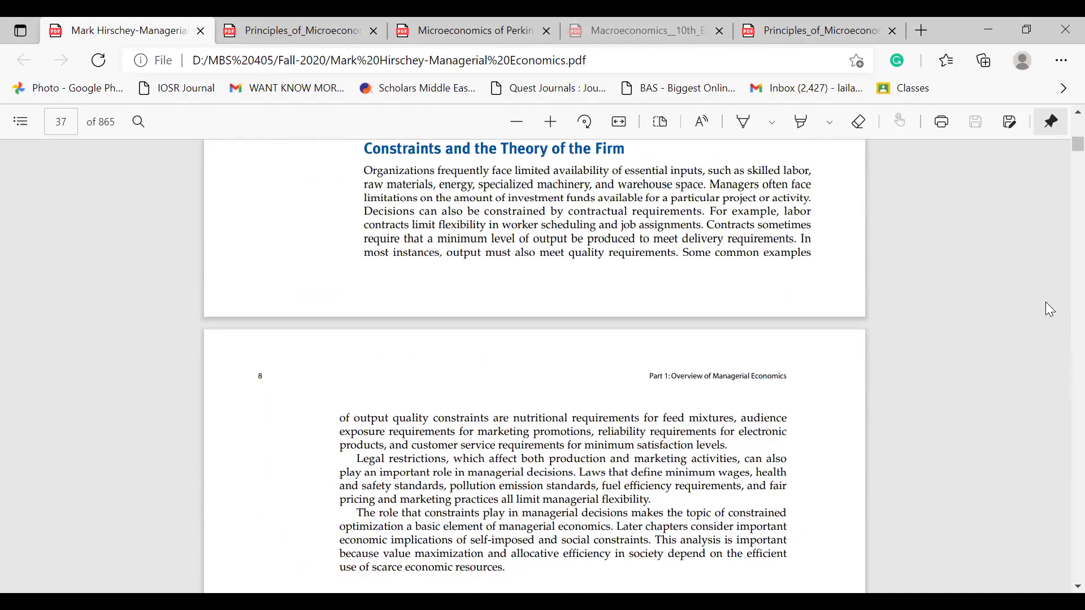
Browse the Managerial Economics PDF back from page 37 to the Theory of the Firm section on page 35.
scroll(1051, 309, "up", 1)
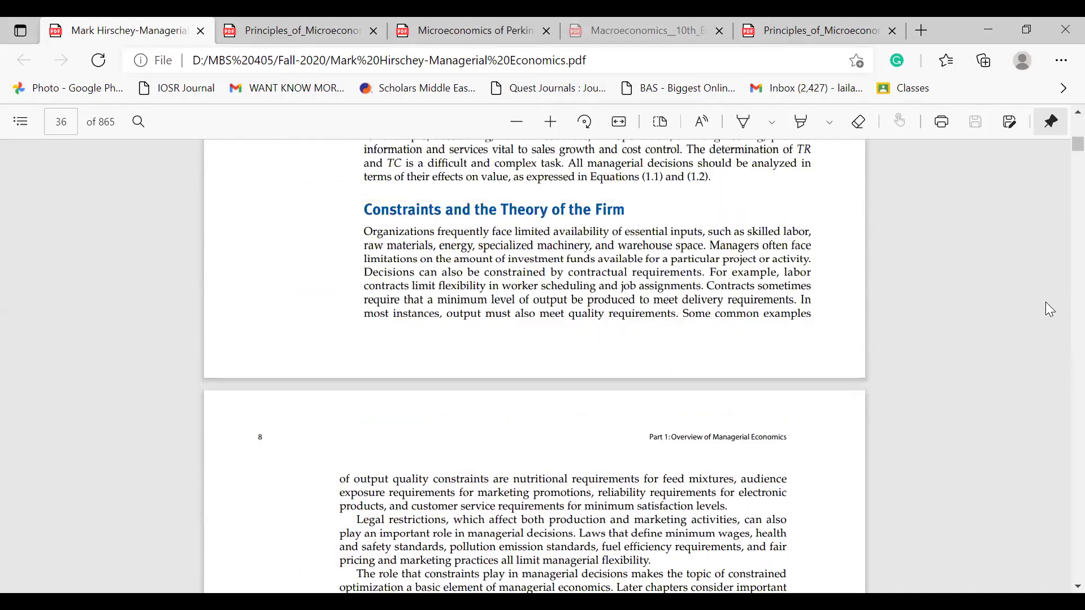
scroll(1050, 309, "down", 5)
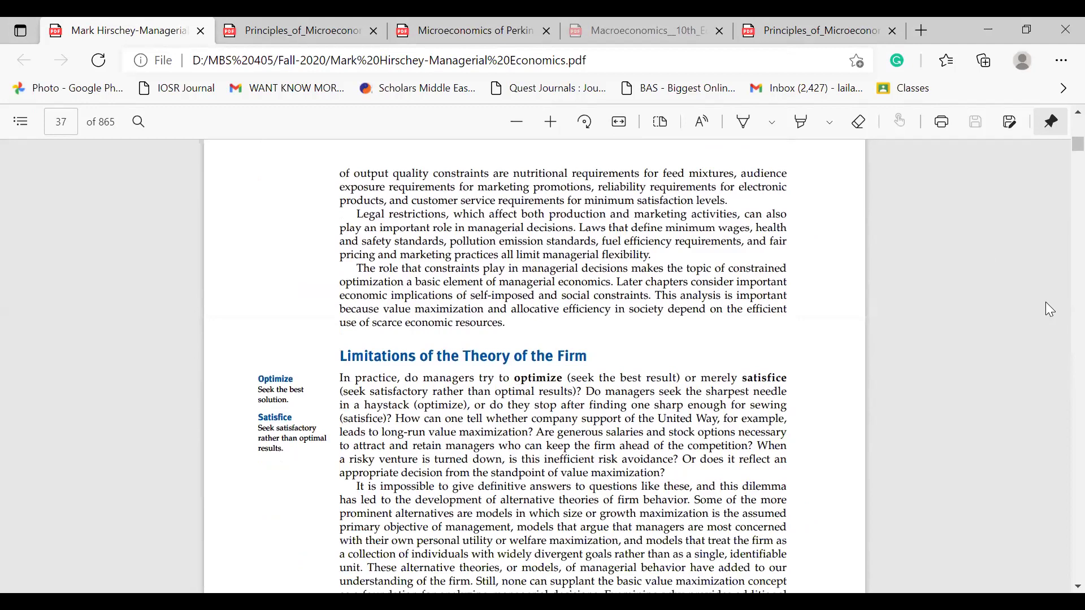
scroll(1051, 310, "up", 10)
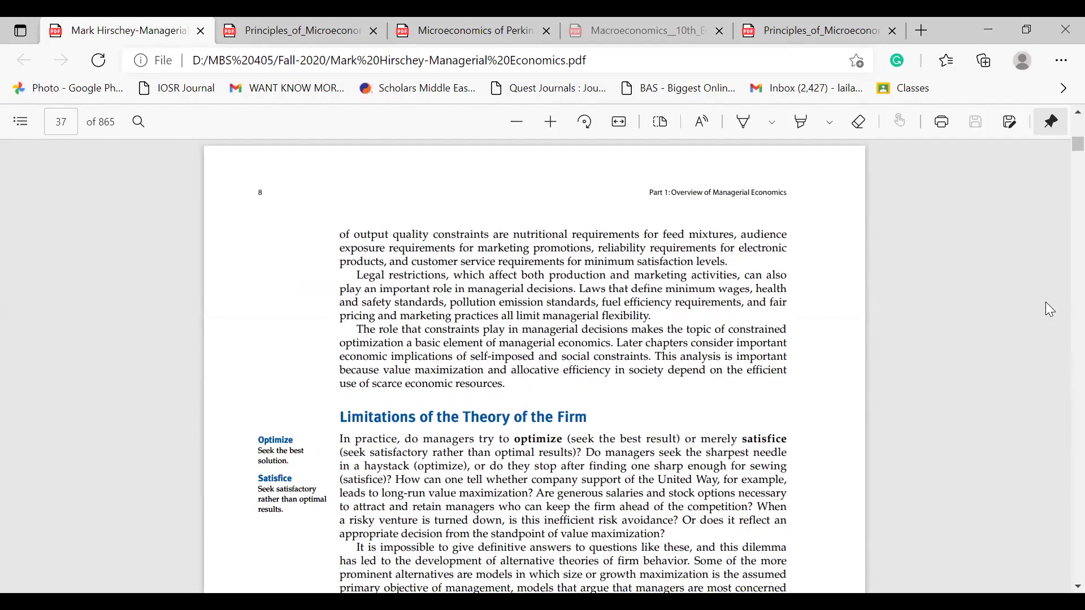
scroll(1052, 310, "up", 1)
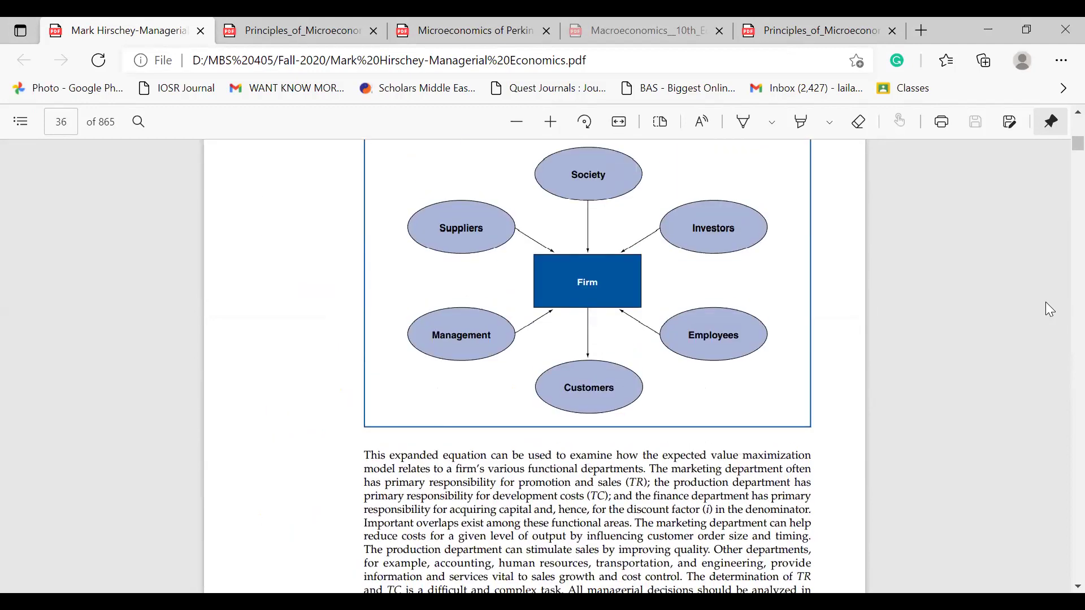
scroll(1051, 310, "up", 5)
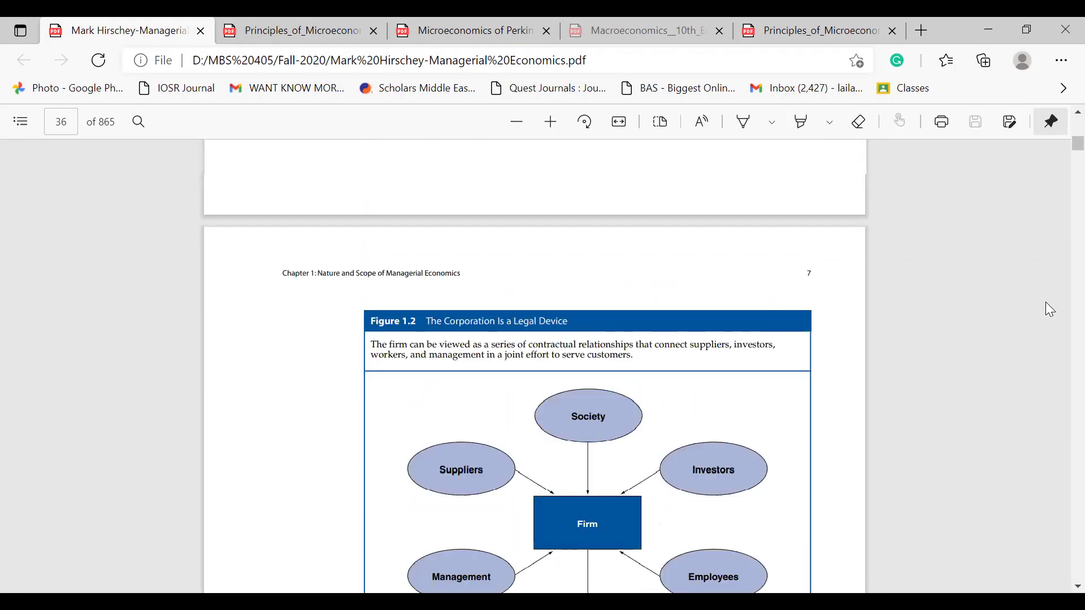
scroll(1052, 310, "up", 9)
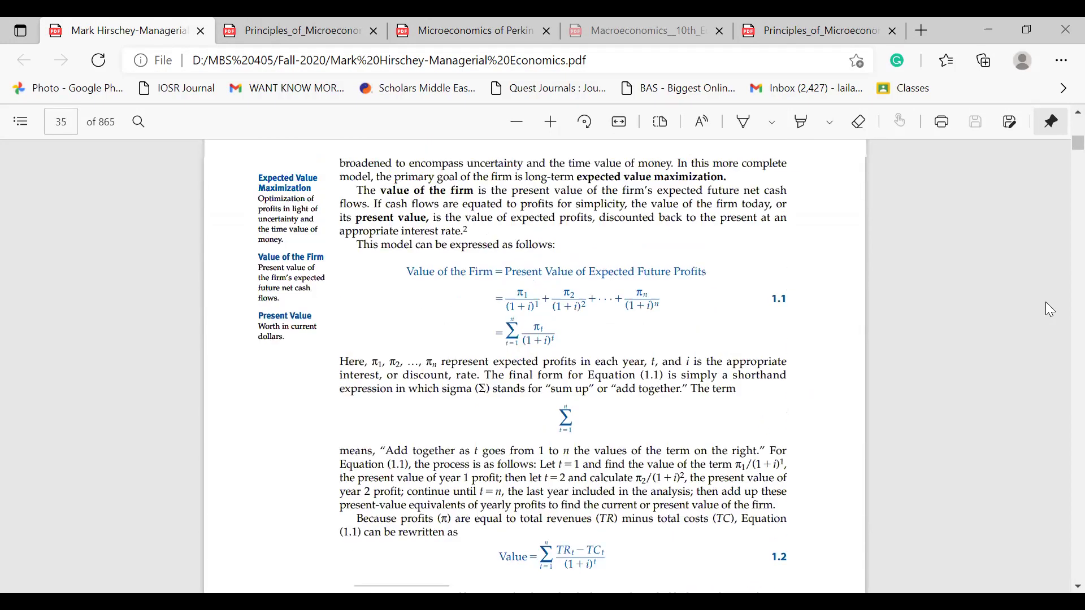
scroll(1051, 310, "up", 2)
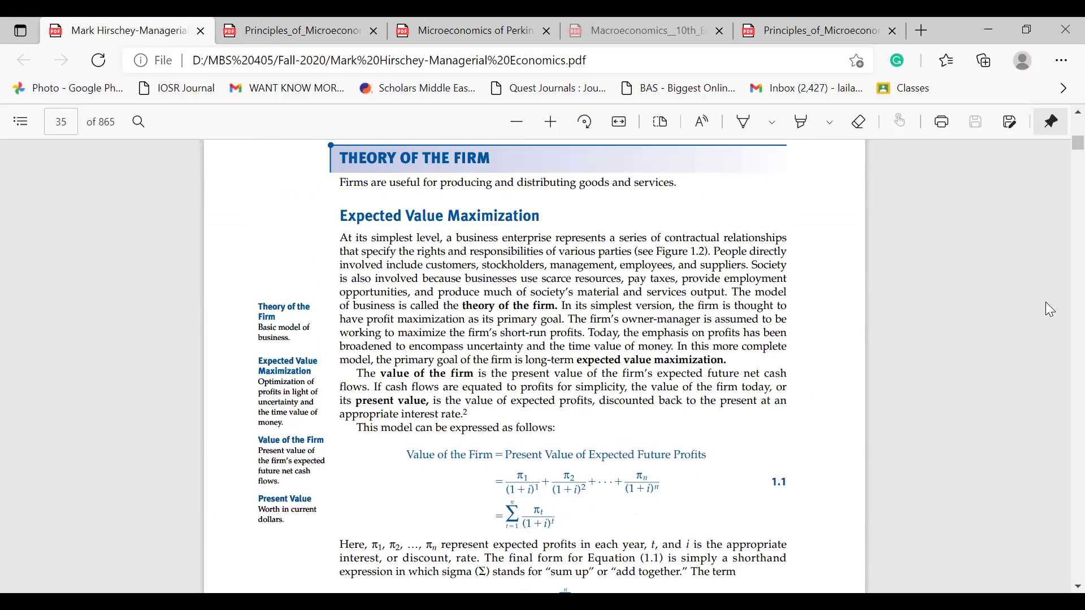